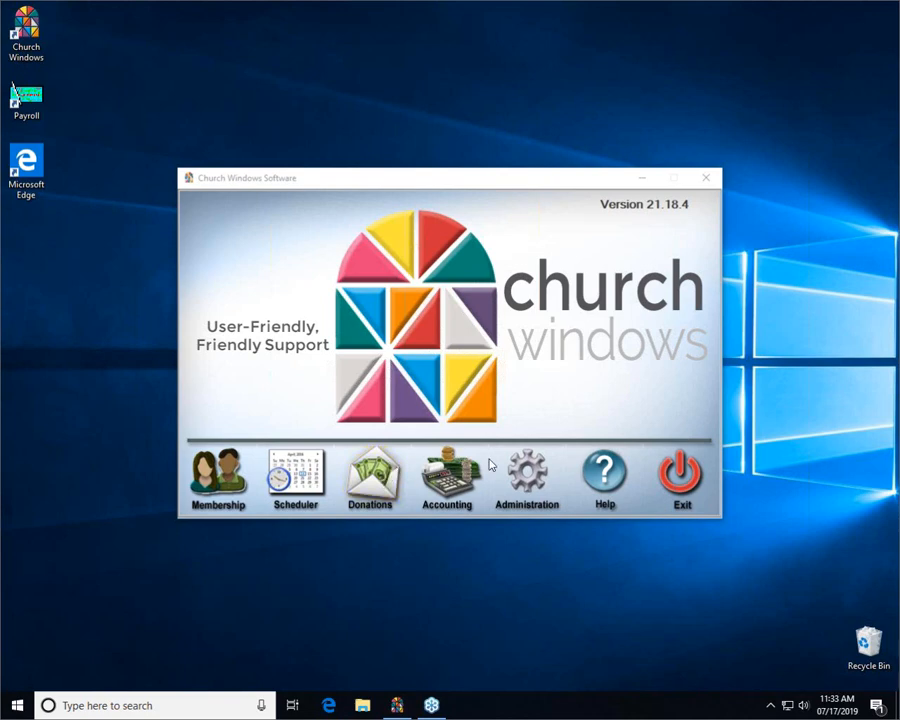
- Open the Donations module and bring up the Browse Donations window
click(376, 478)
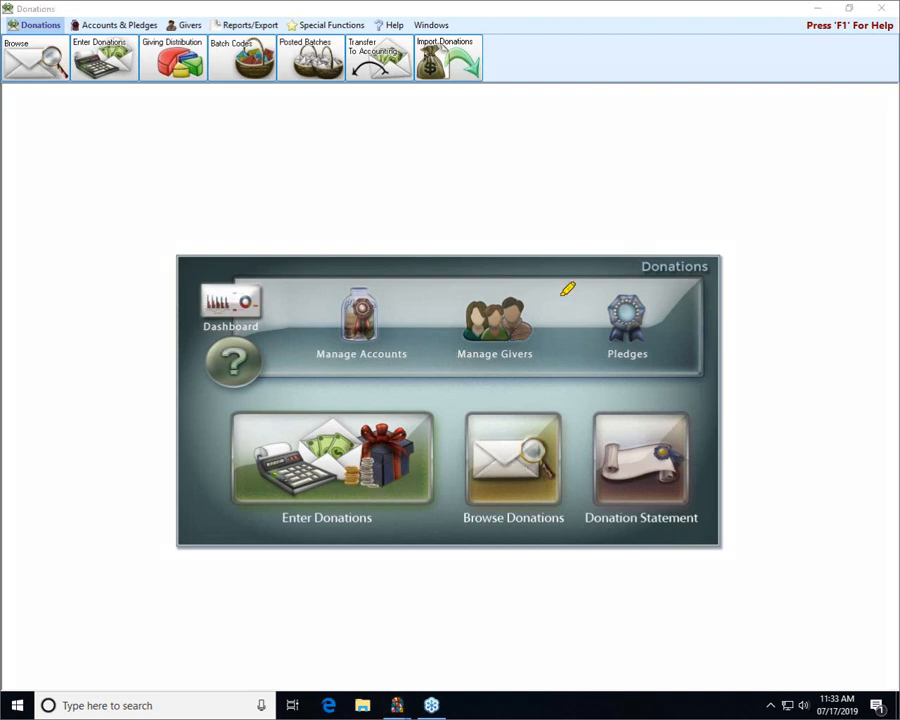
drag(461, 395, 505, 391)
mouse_move(566, 392)
mouse_down()
mouse_move(588, 482)
mouse_move(470, 528)
mouse_move(455, 392)
mouse_move(586, 395)
mouse_up()
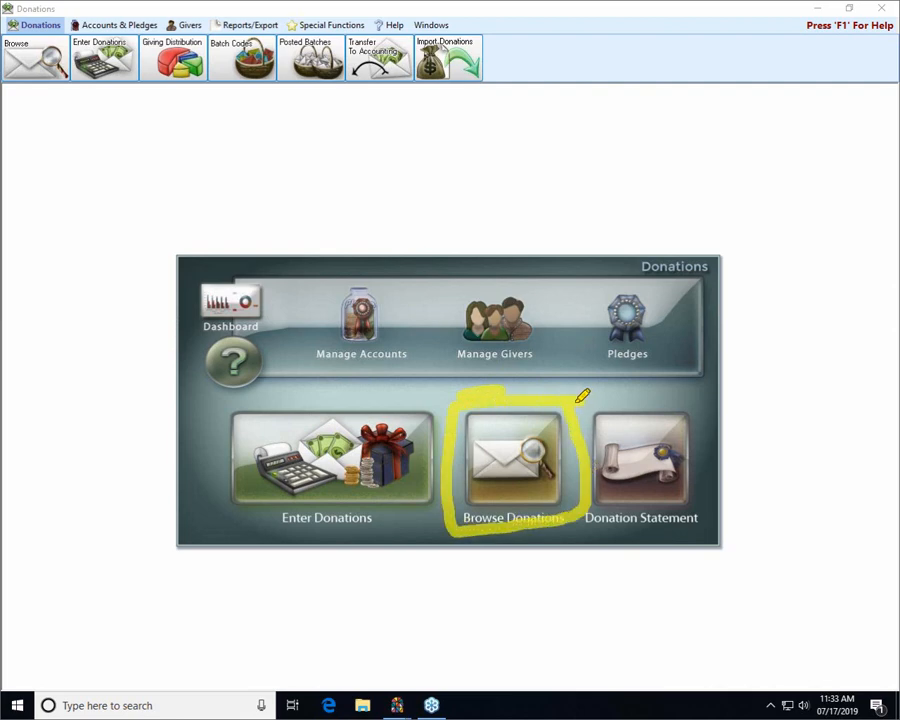
drag(10, 26, 34, 24)
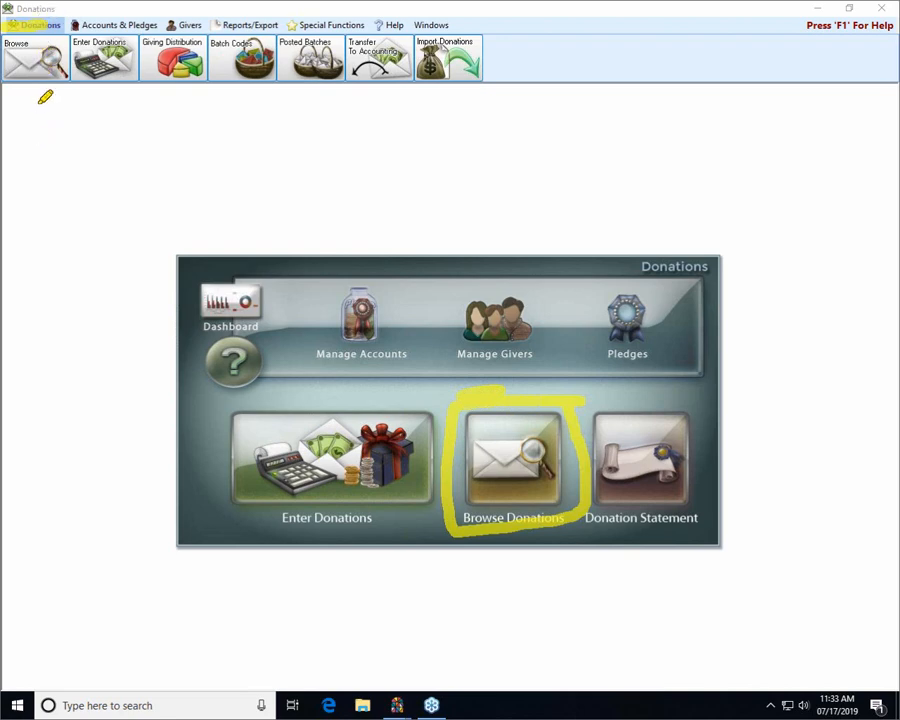
mouse_move(39, 103)
mouse_down()
mouse_move(51, 183)
mouse_move(60, 114)
mouse_move(69, 121)
mouse_move(29, 131)
mouse_up()
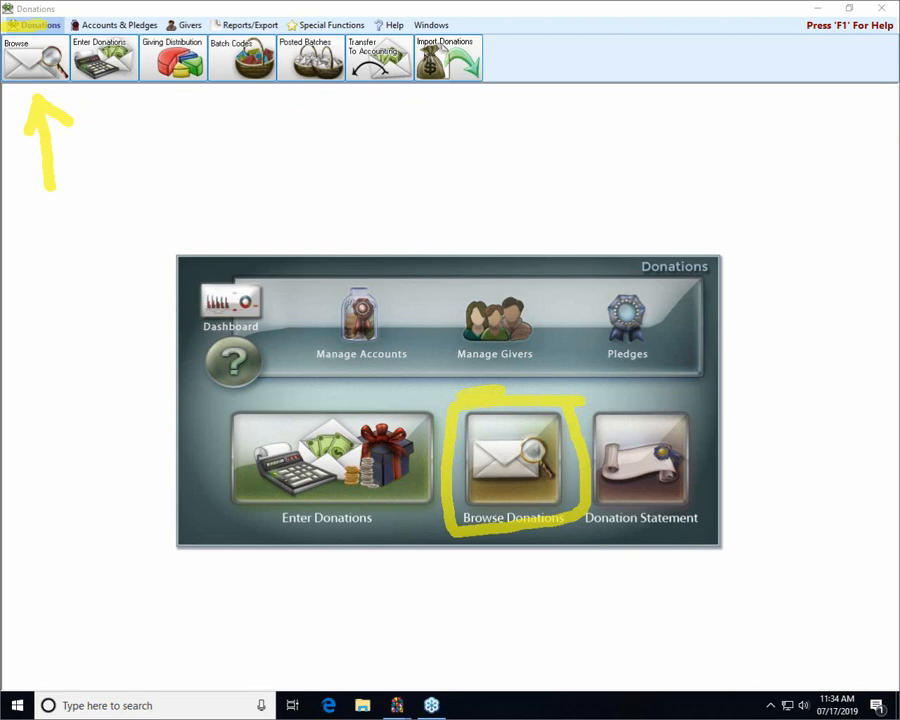
key(Escape)
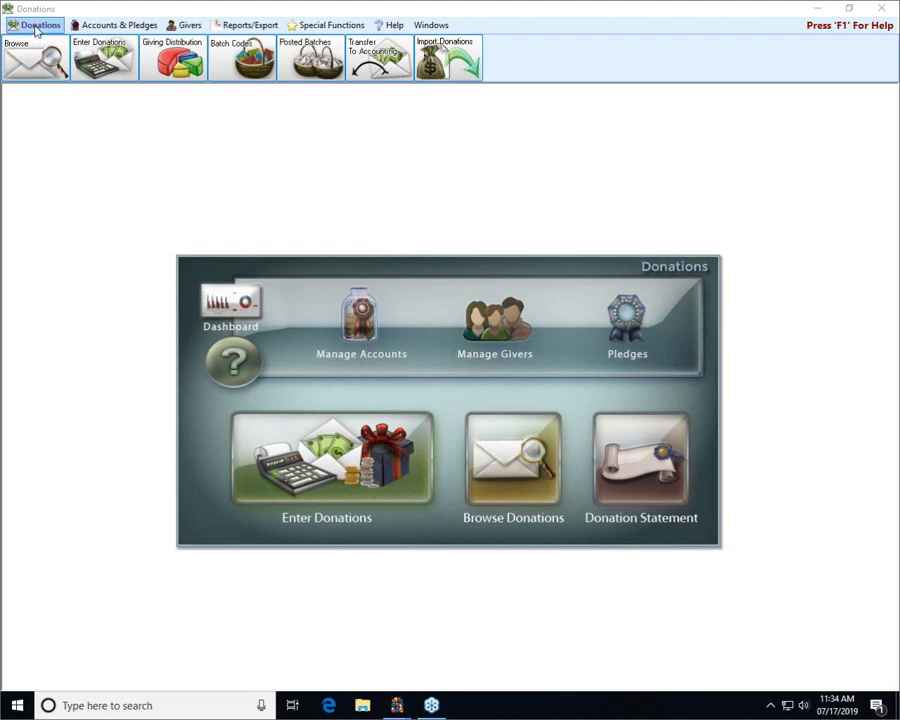
click(508, 456)
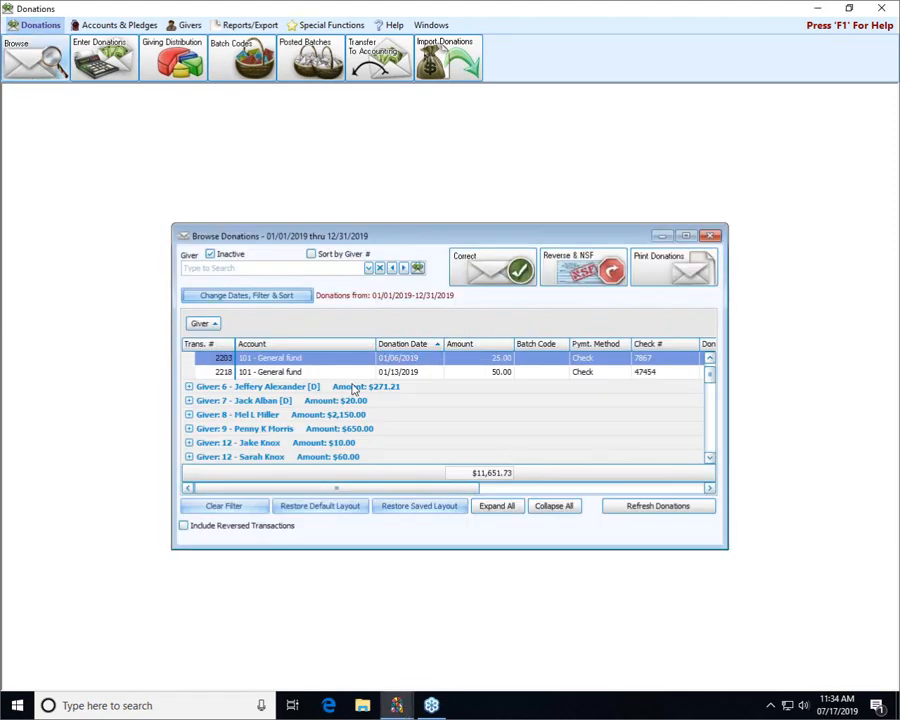
- Find the giver by last name to list only their donations, and select the 105 - Organ donation dated 01/13/2019
click(257, 268)
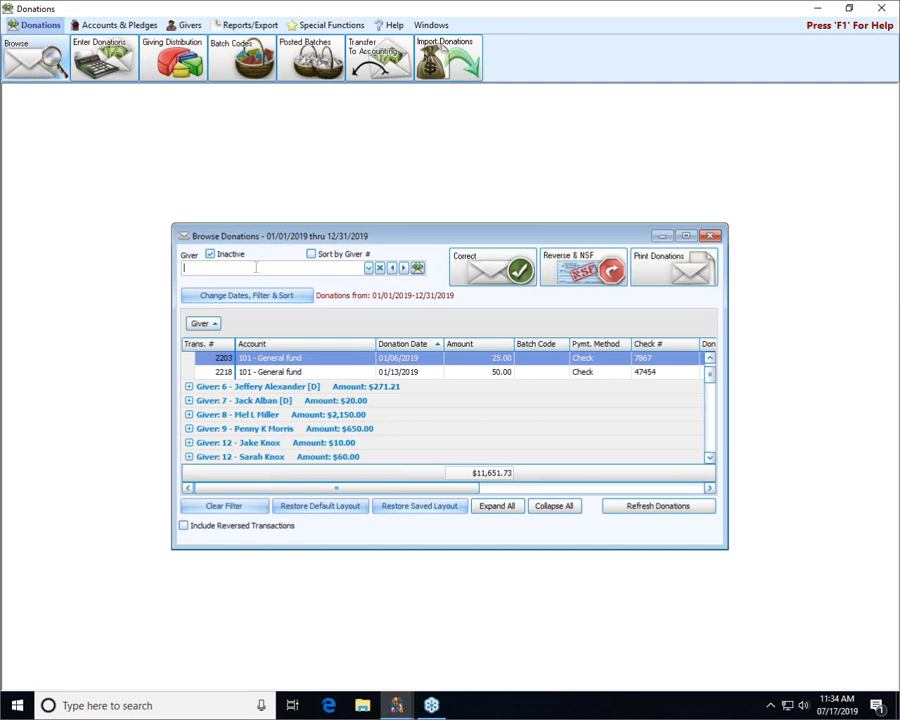
text(arn)
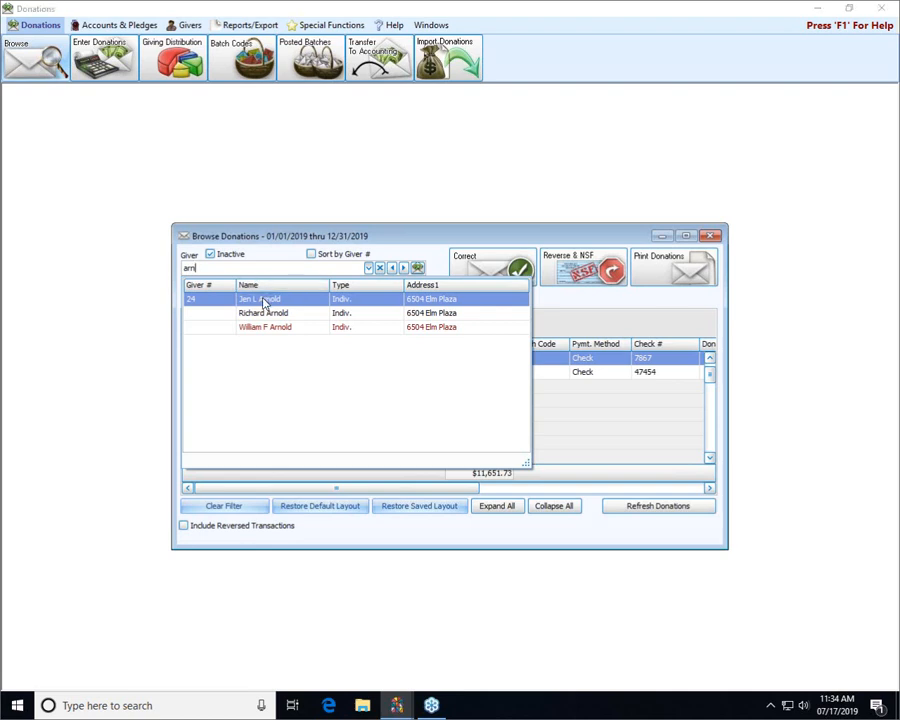
click(263, 301)
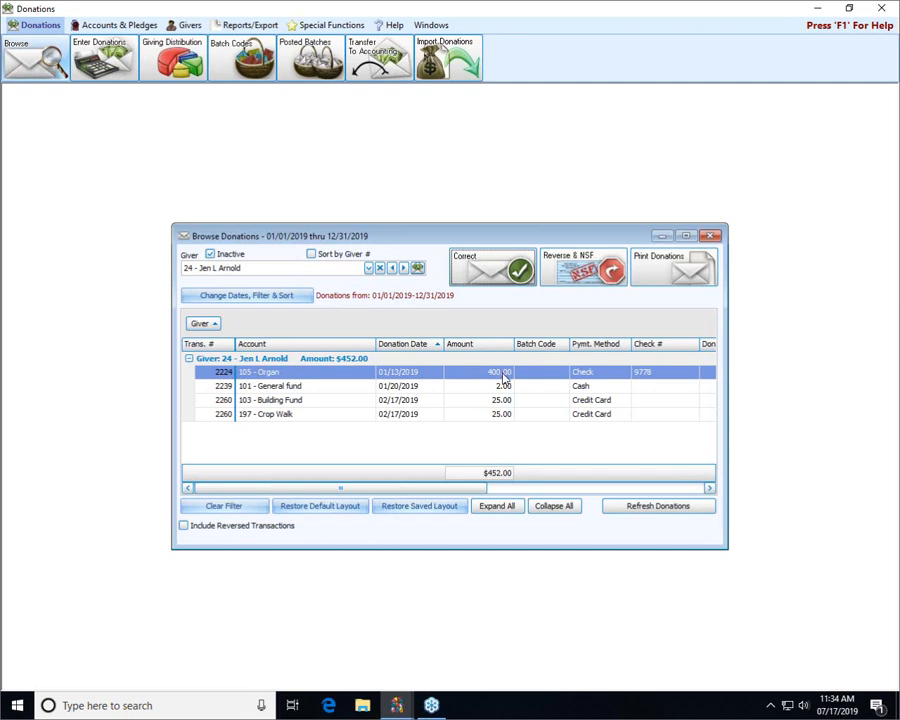
click(355, 374)
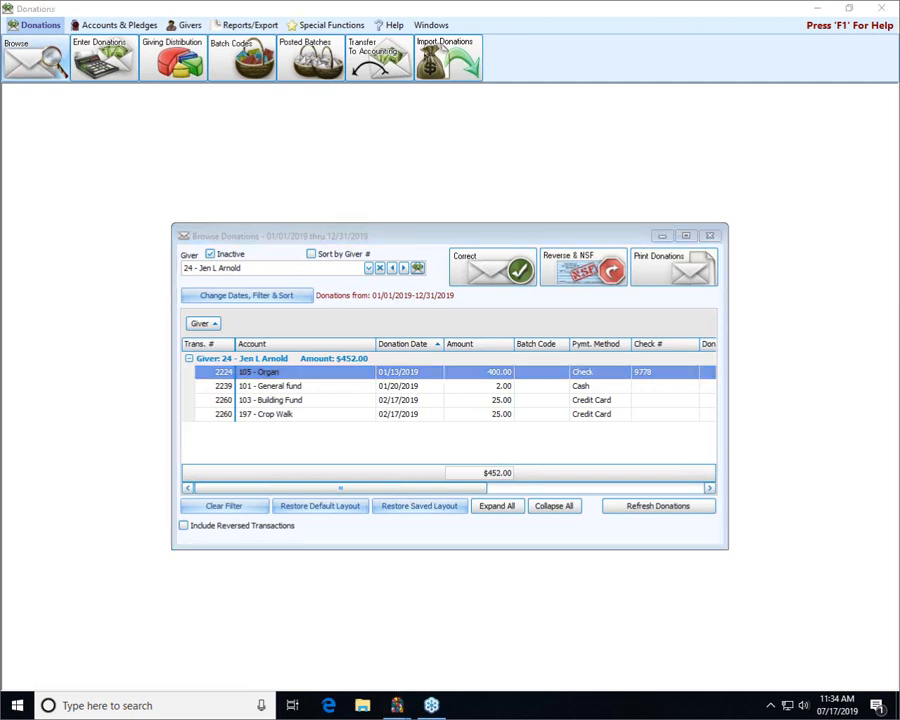
- Open Reverse & NSF for the selected donation, check the advanced date options, and keep the recommended original transaction date
mouse_move(530, 222)
mouse_down()
mouse_move(641, 233)
mouse_move(624, 294)
mouse_move(544, 296)
mouse_move(536, 238)
mouse_move(628, 207)
mouse_up()
click(585, 273)
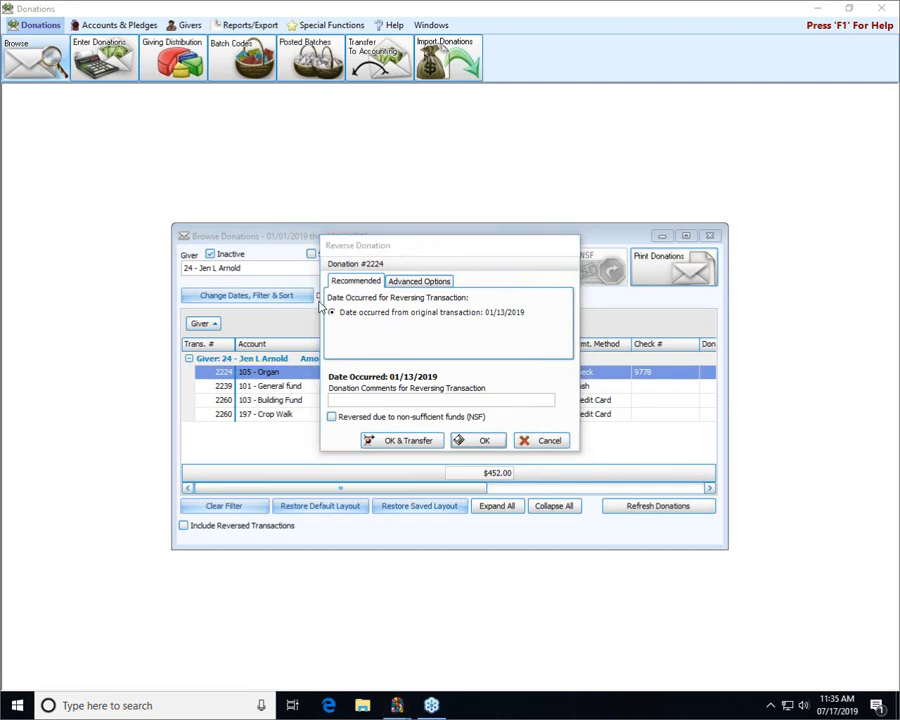
click(426, 283)
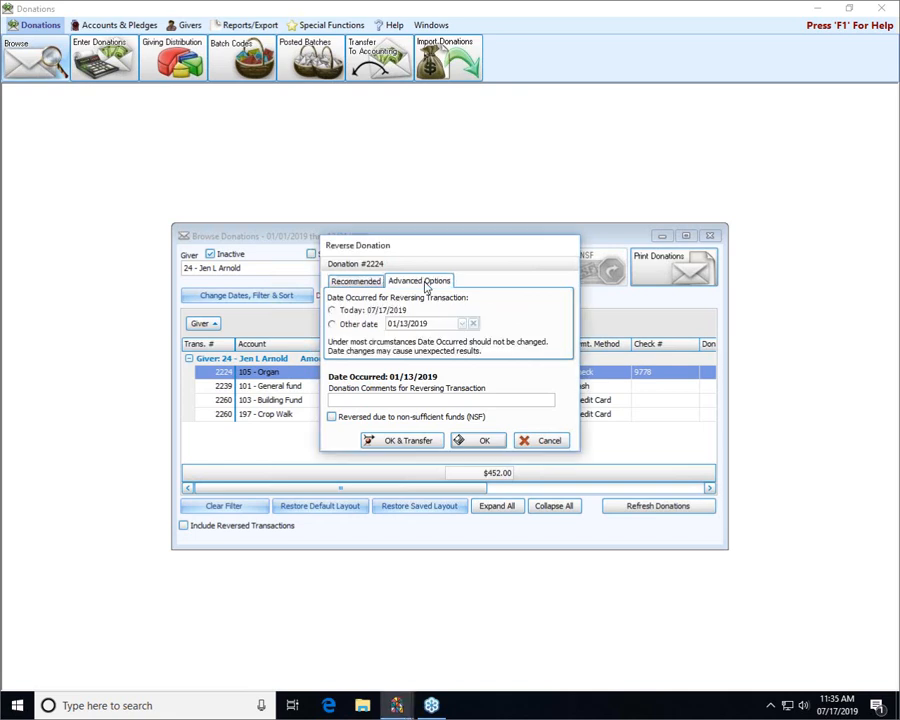
click(358, 283)
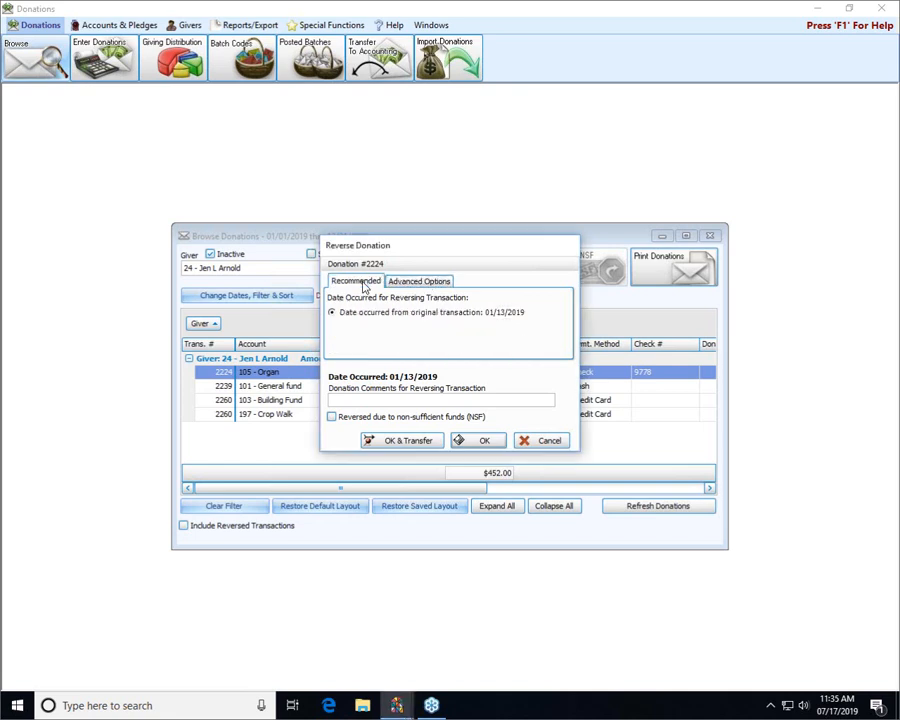
- Enter "Checked returned NSF." as the donation comment for the reversing transaction
click(369, 399)
text(Checked returned NSF.)
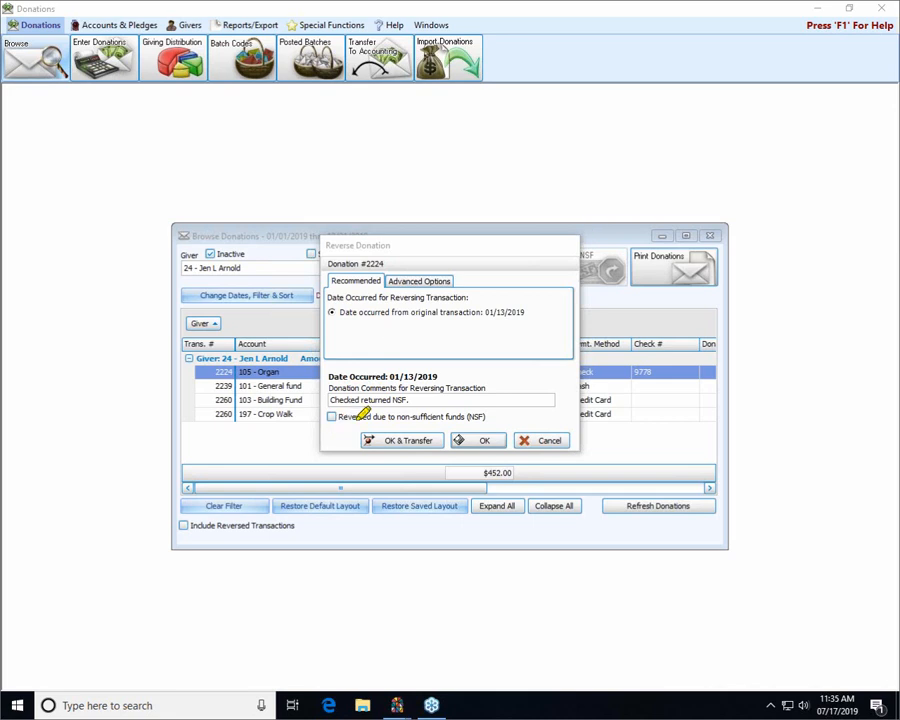
mouse_move(557, 420)
mouse_down()
mouse_move(498, 418)
mouse_move(601, 418)
mouse_up()
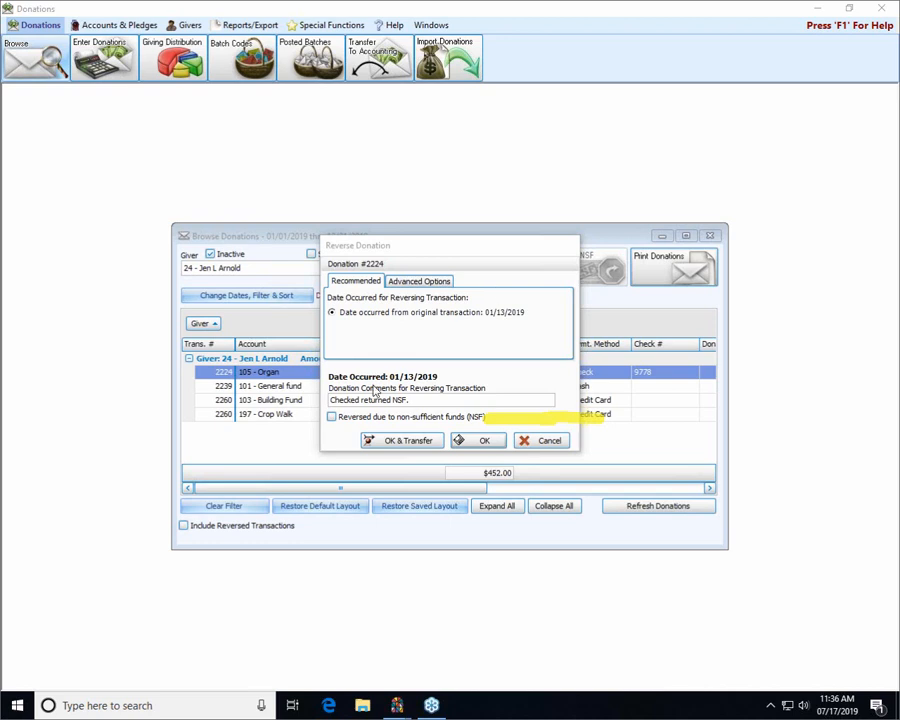
text(.)
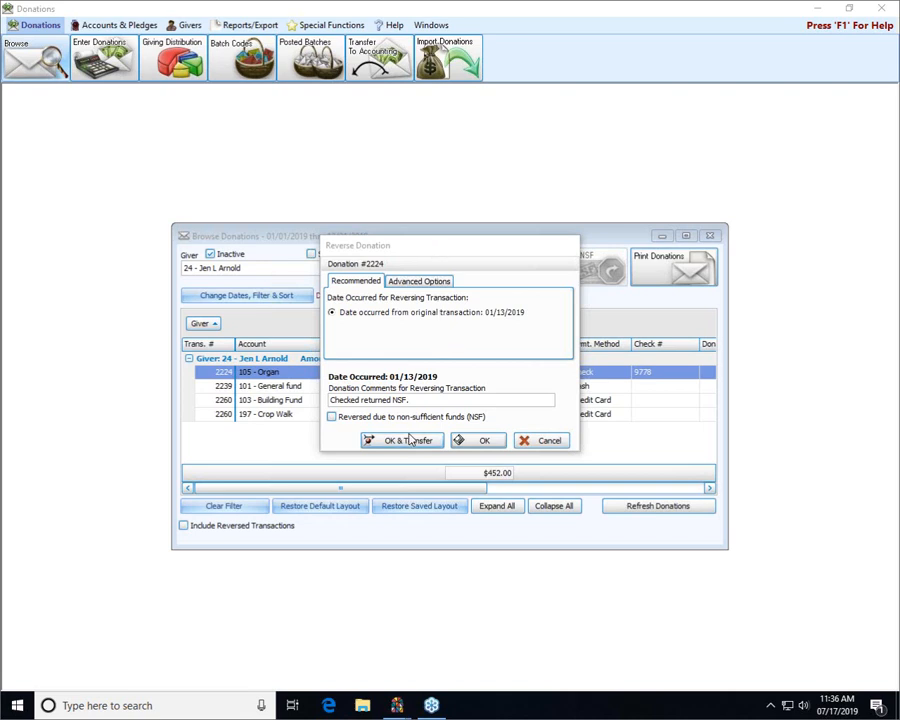
- Mark the reversal as due to non-sufficient funds, permanently reverse the donation, and continue to the transfer to accounting
click(332, 416)
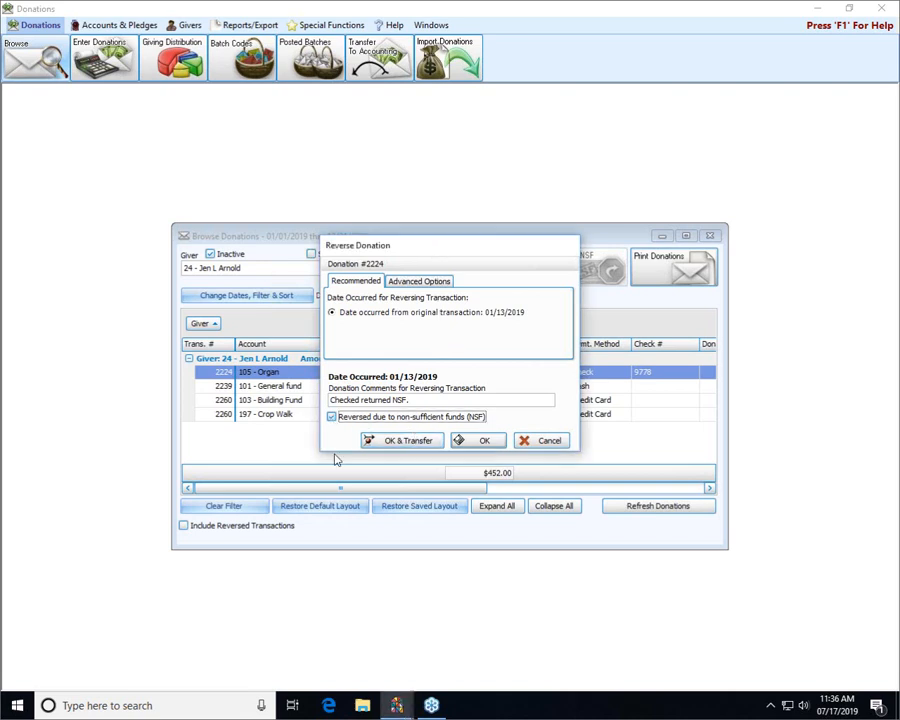
click(414, 443)
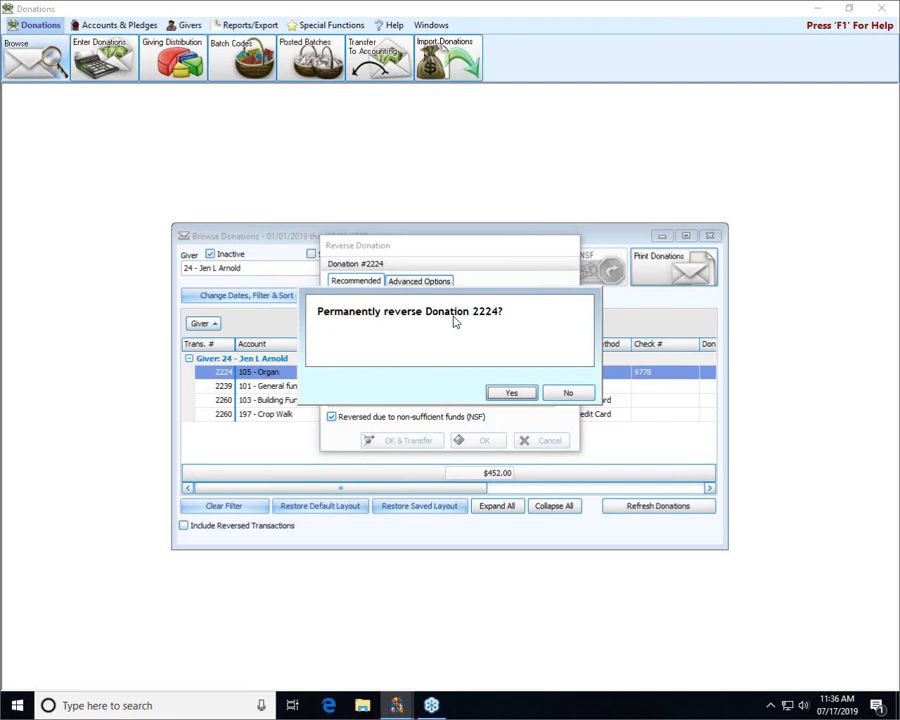
click(501, 395)
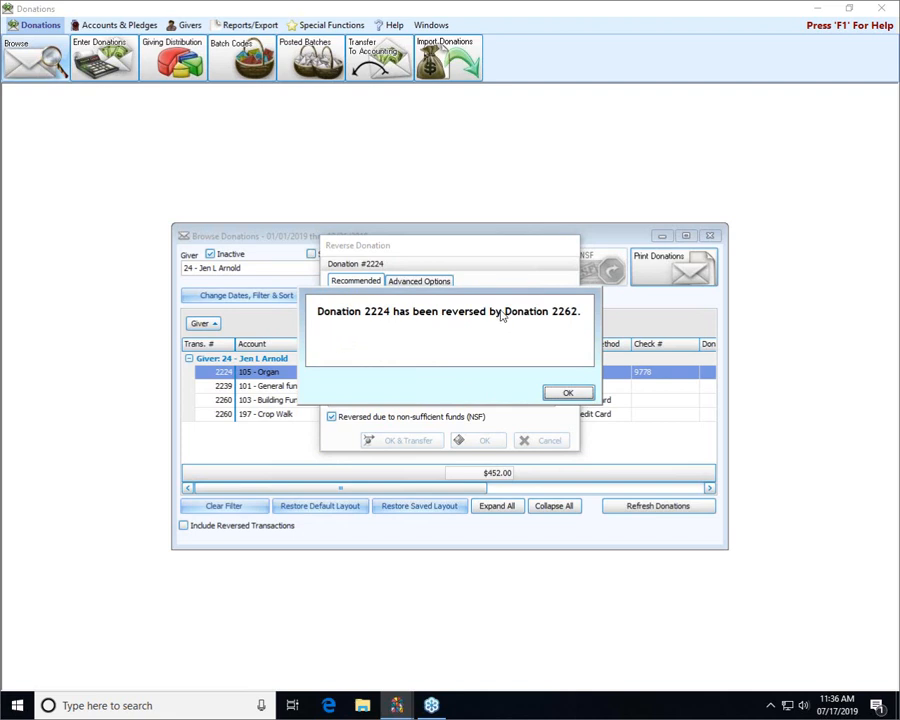
click(566, 393)
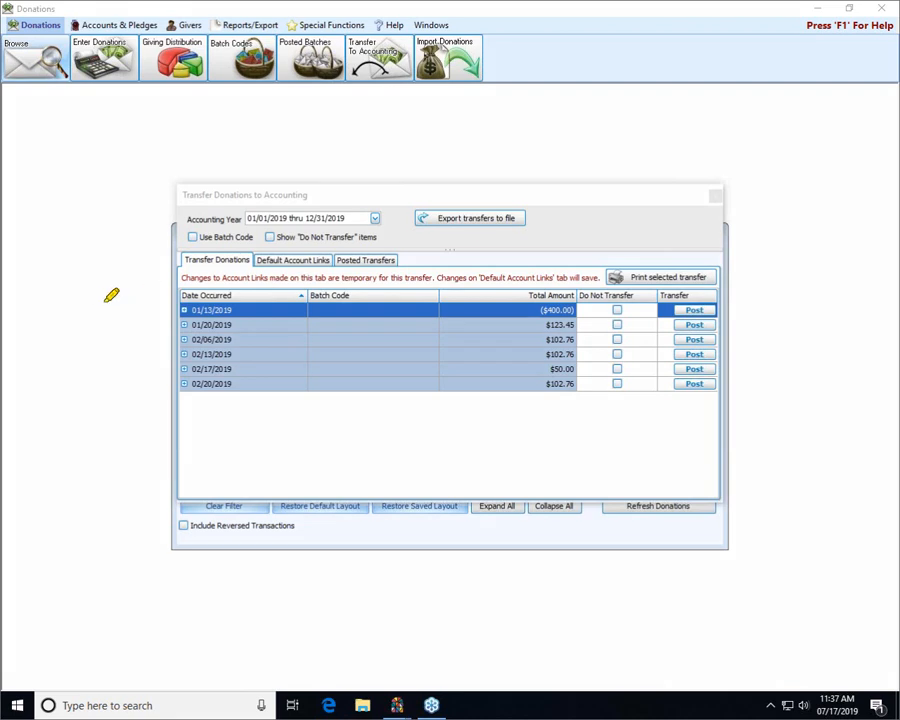
- Set the 01/13/2019 reversal entry of ($400.00) to Do Not Transfer and close the Transfer Donations to Accounting window
mouse_move(82, 306)
mouse_down()
mouse_move(172, 306)
mouse_move(165, 295)
mouse_move(149, 290)
mouse_move(151, 337)
mouse_up()
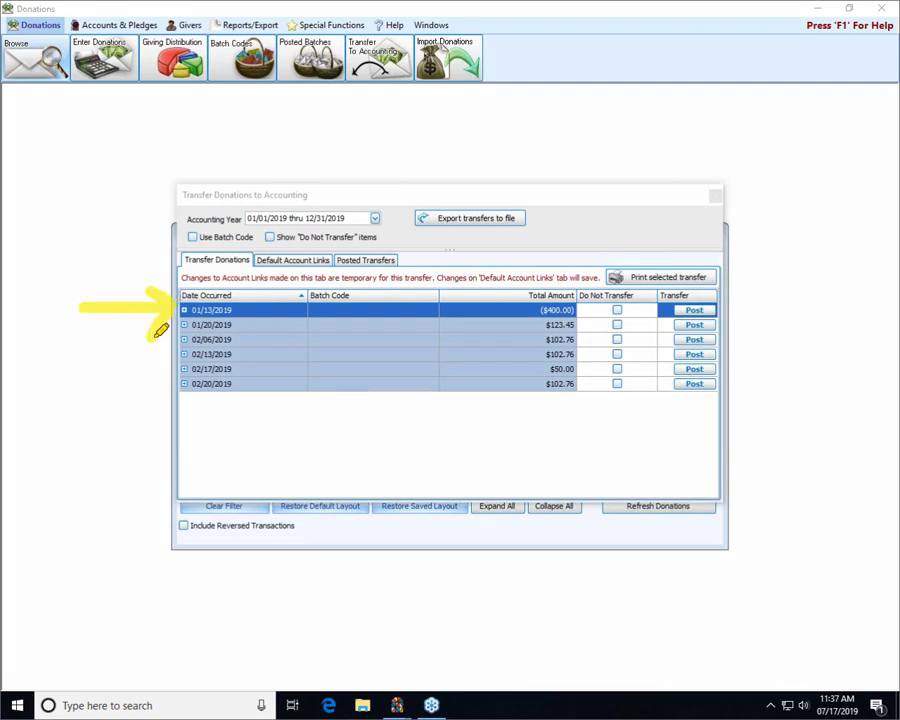
drag(466, 309, 521, 310)
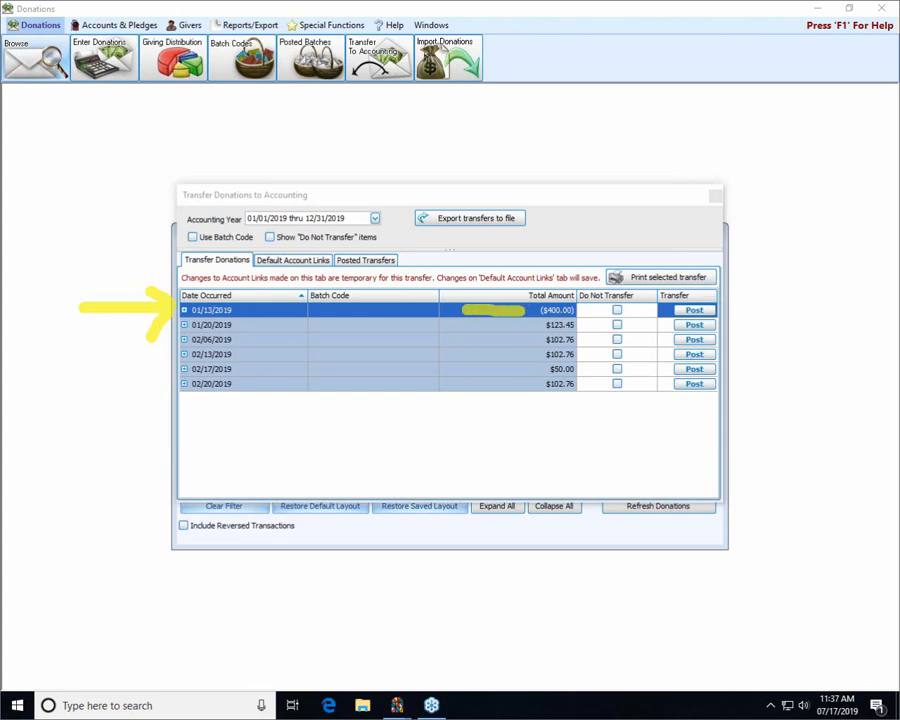
key(Escape)
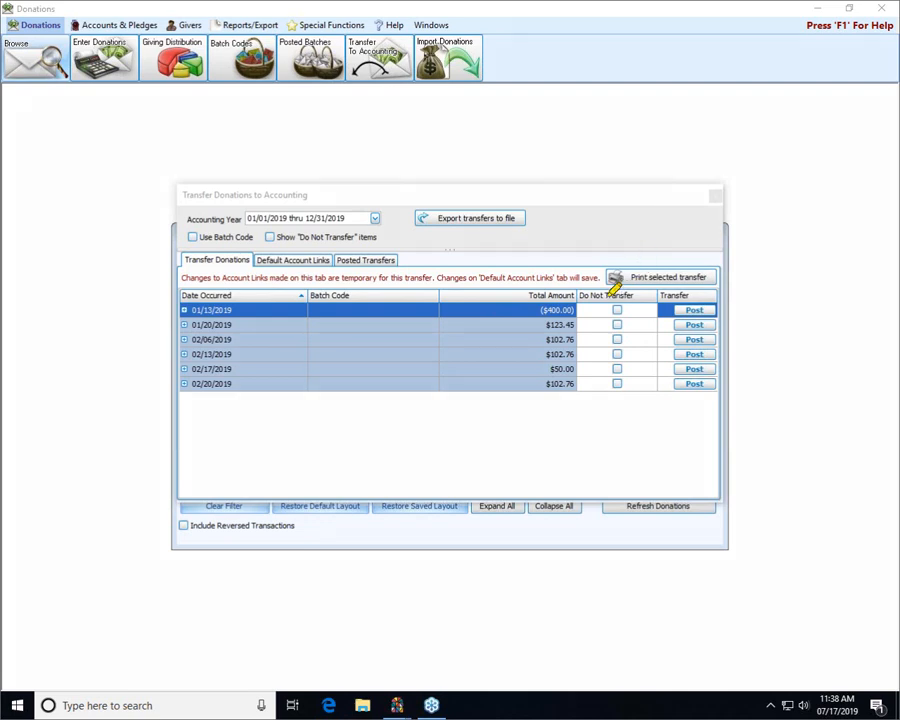
drag(588, 295, 648, 296)
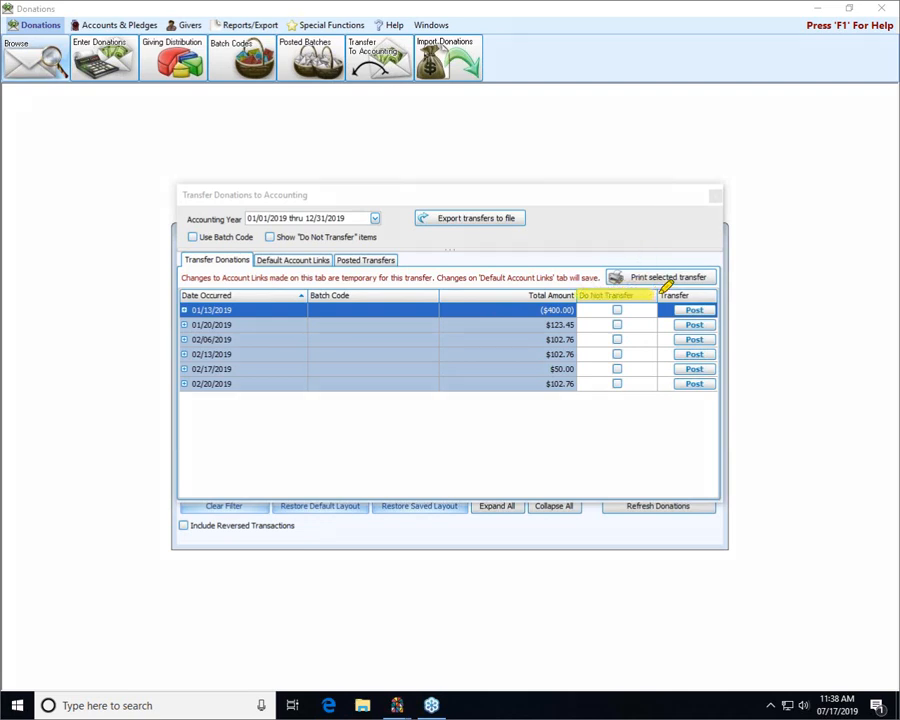
mouse_move(603, 211)
mouse_down()
mouse_move(609, 274)
mouse_move(616, 272)
mouse_move(606, 280)
mouse_up()
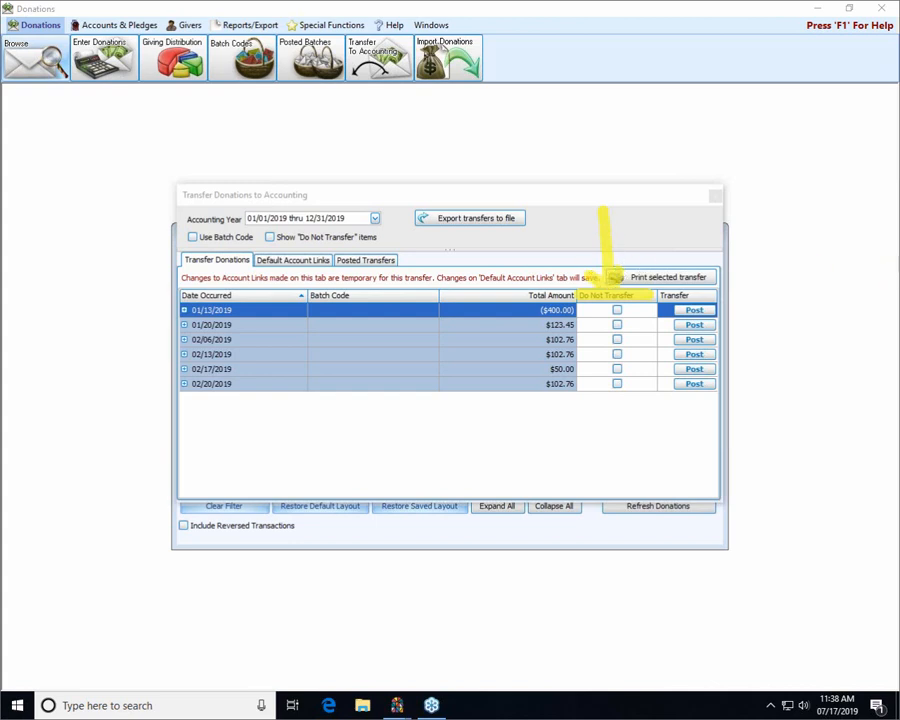
key(Escape)
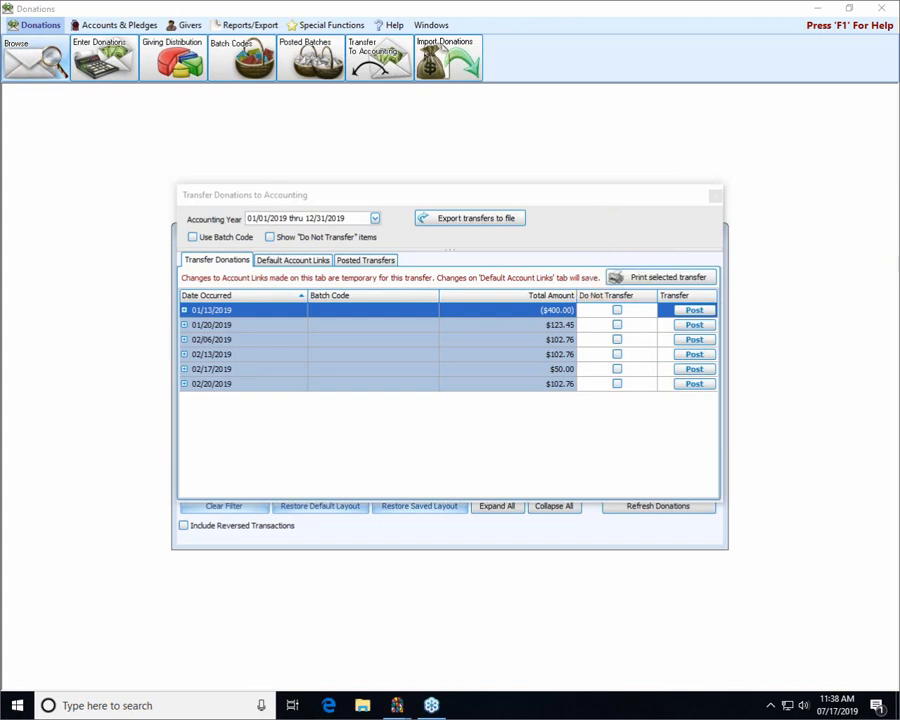
click(617, 310)
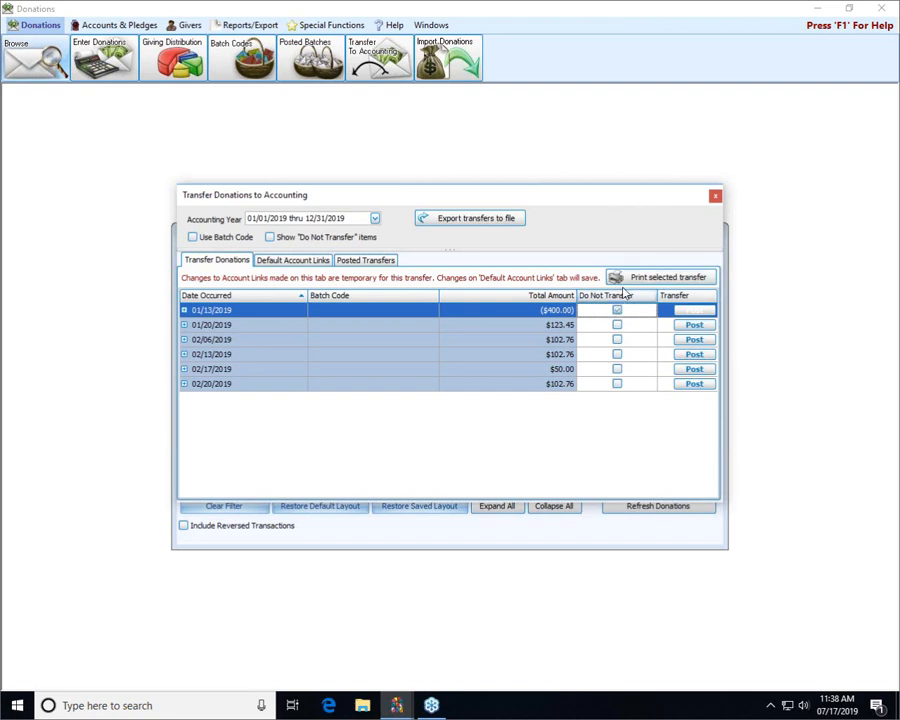
click(715, 199)
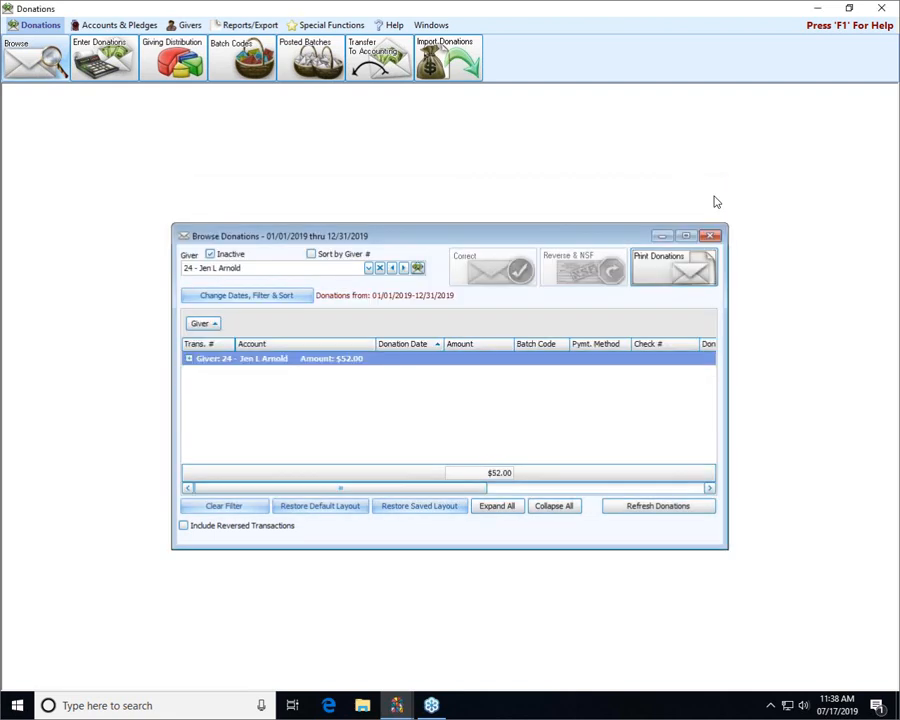
- Expand the giver's remaining donations to review them, and close Browse Donations and the Donations module
click(189, 359)
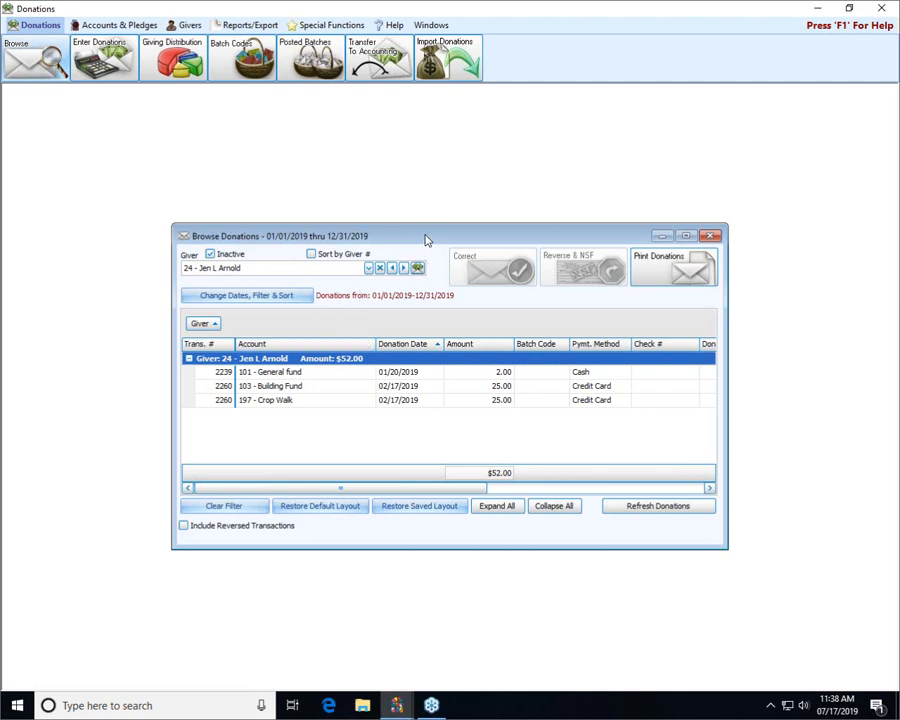
click(710, 237)
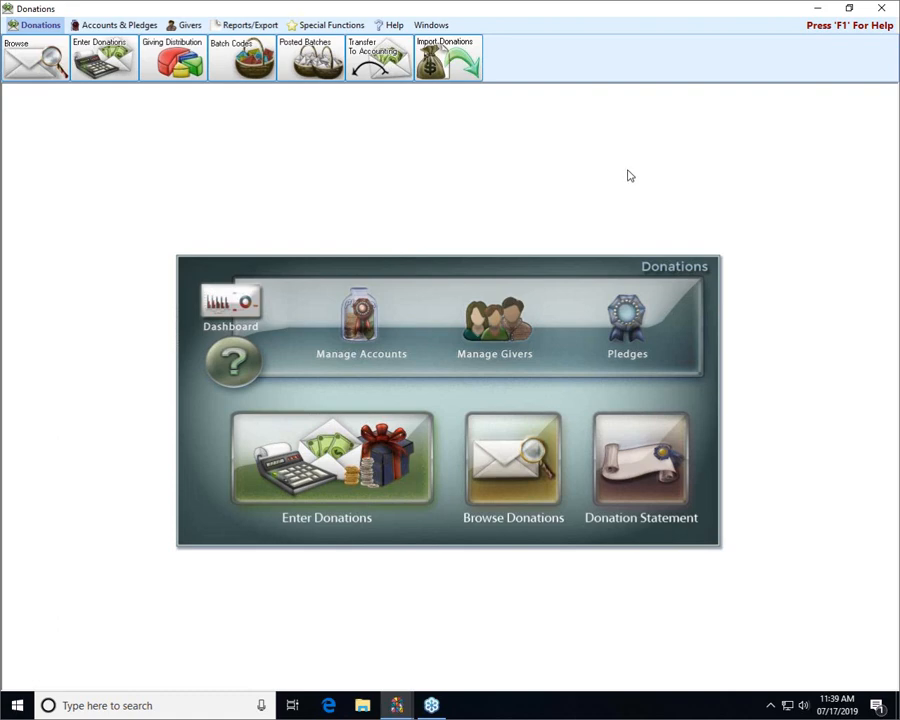
click(880, 10)
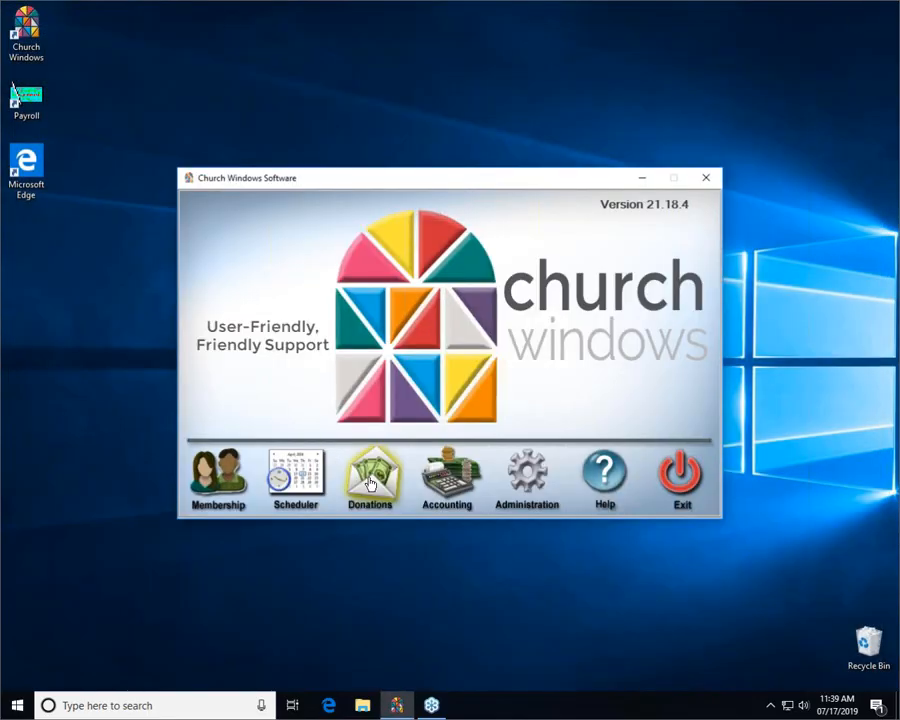
- Reopen the donation transfers to accounting, include the "Do Not Transfer" items, and expand the 01/13/2019 entry to view its details
click(372, 481)
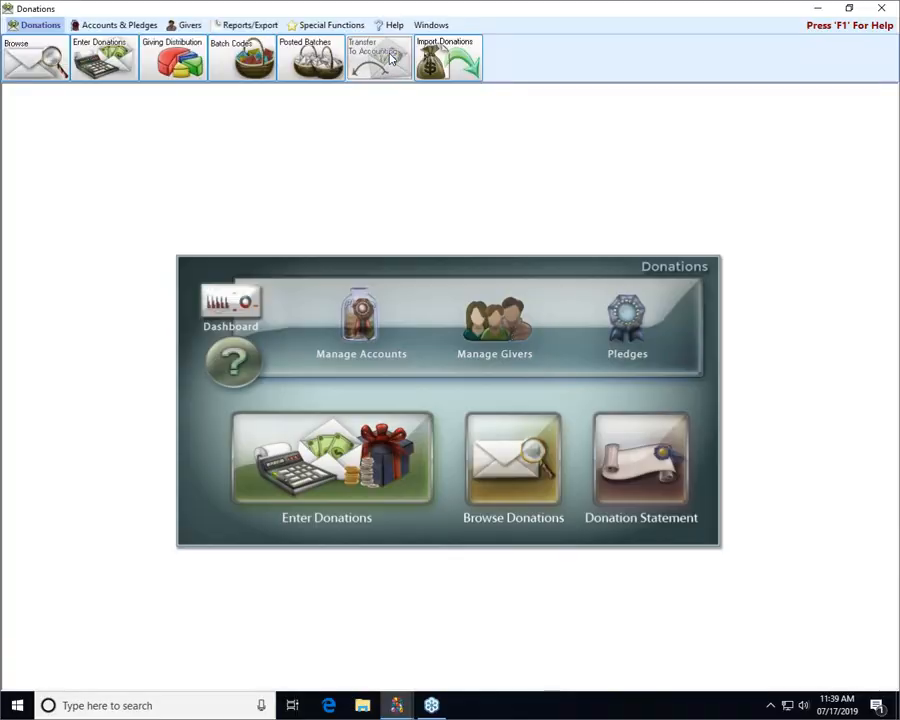
click(390, 60)
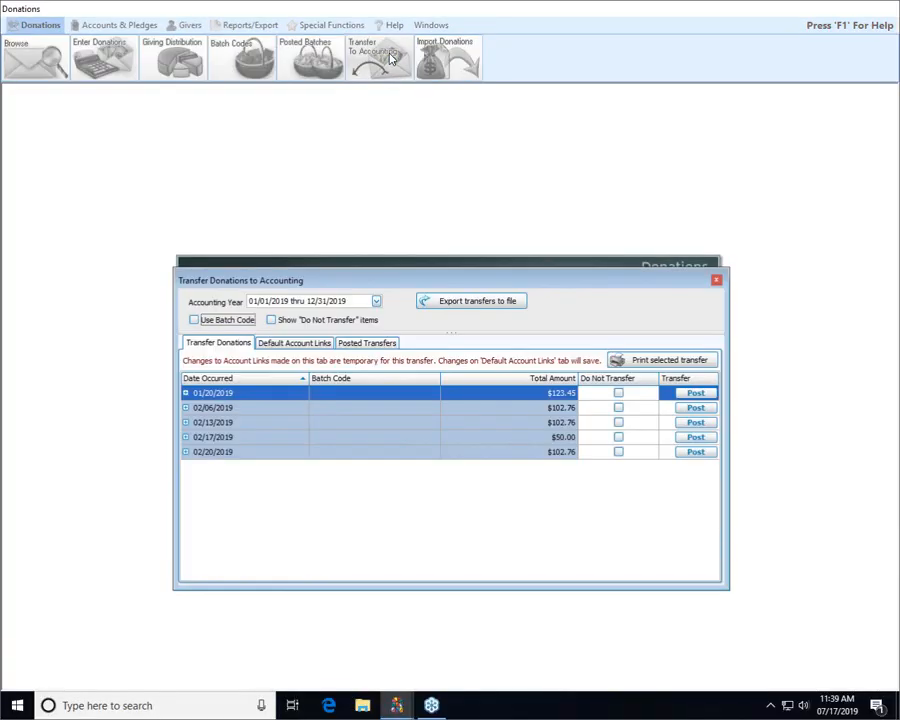
click(271, 320)
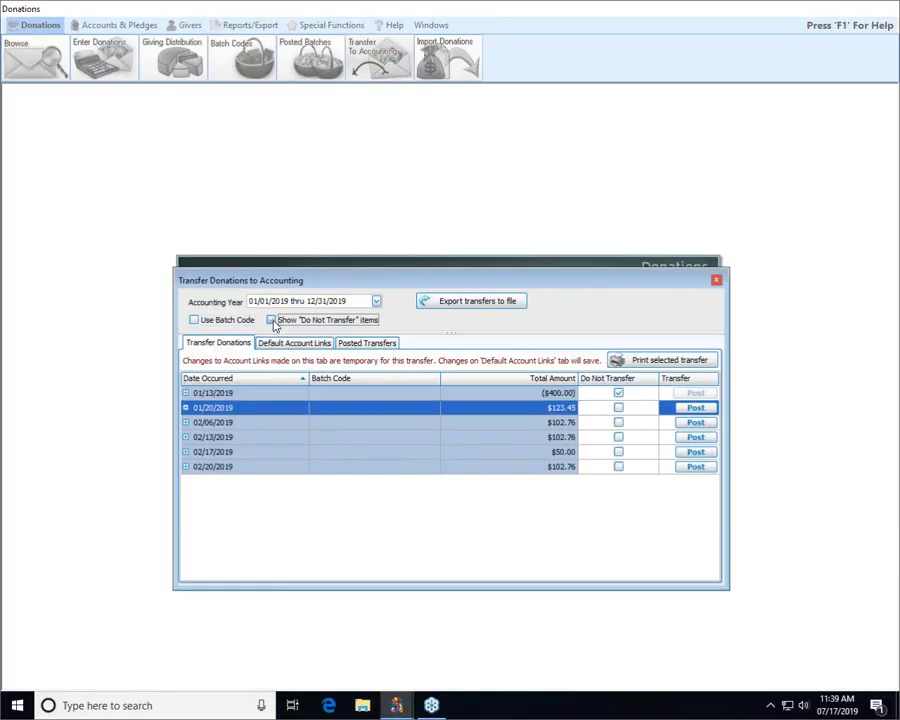
click(185, 393)
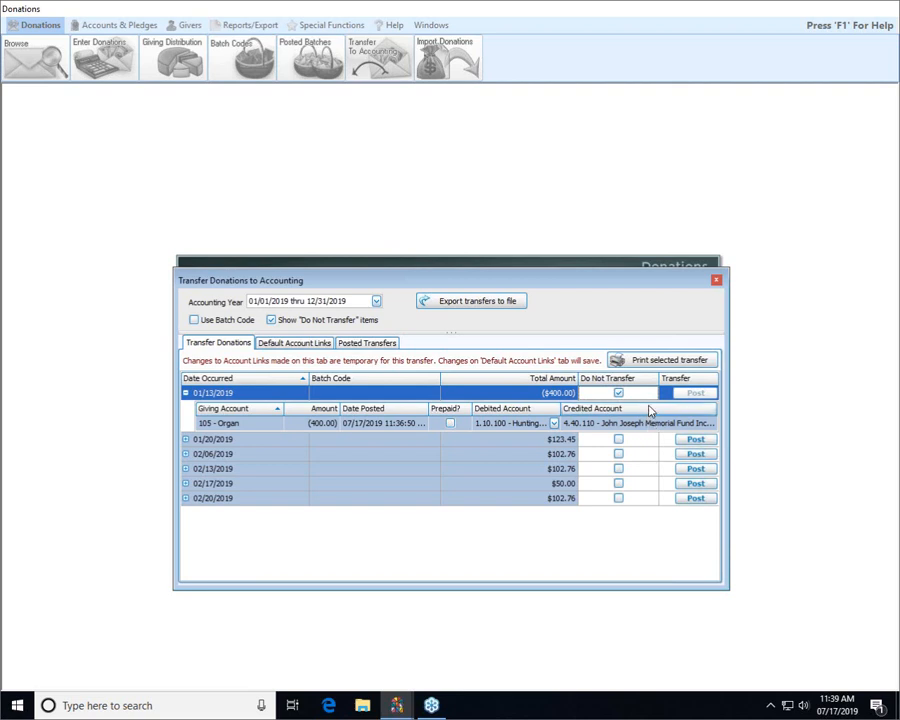
- Close the donation transfer window and the Donations module, and open the Accounting module
click(715, 281)
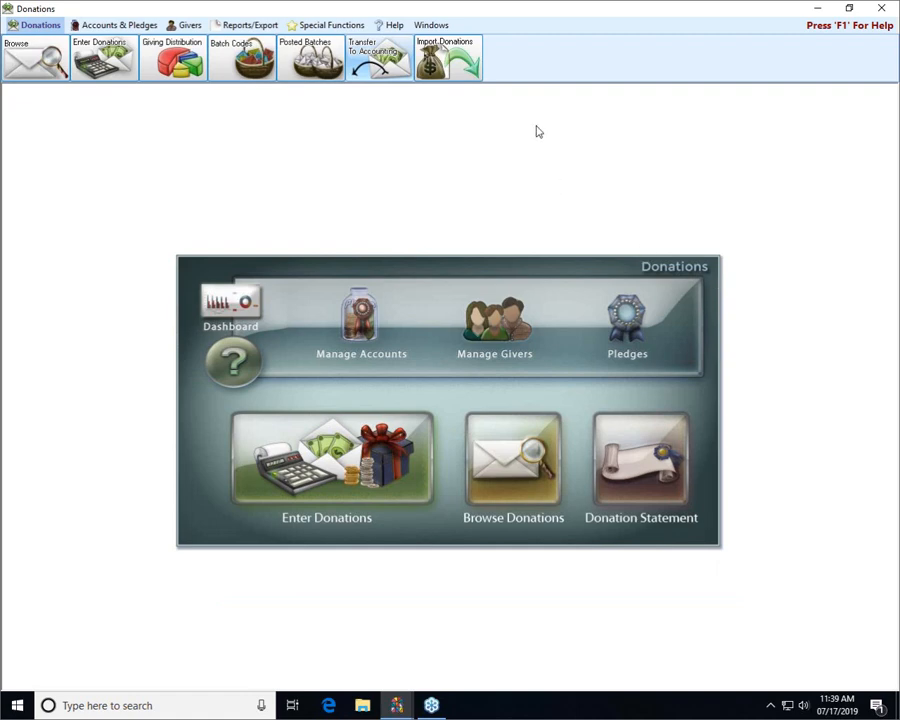
click(884, 9)
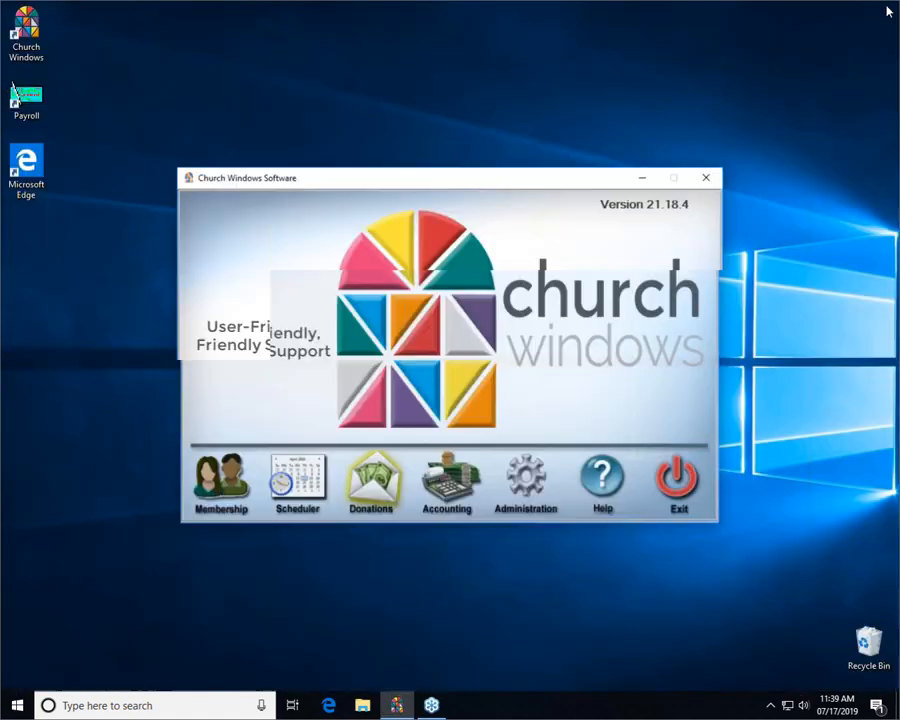
click(464, 480)
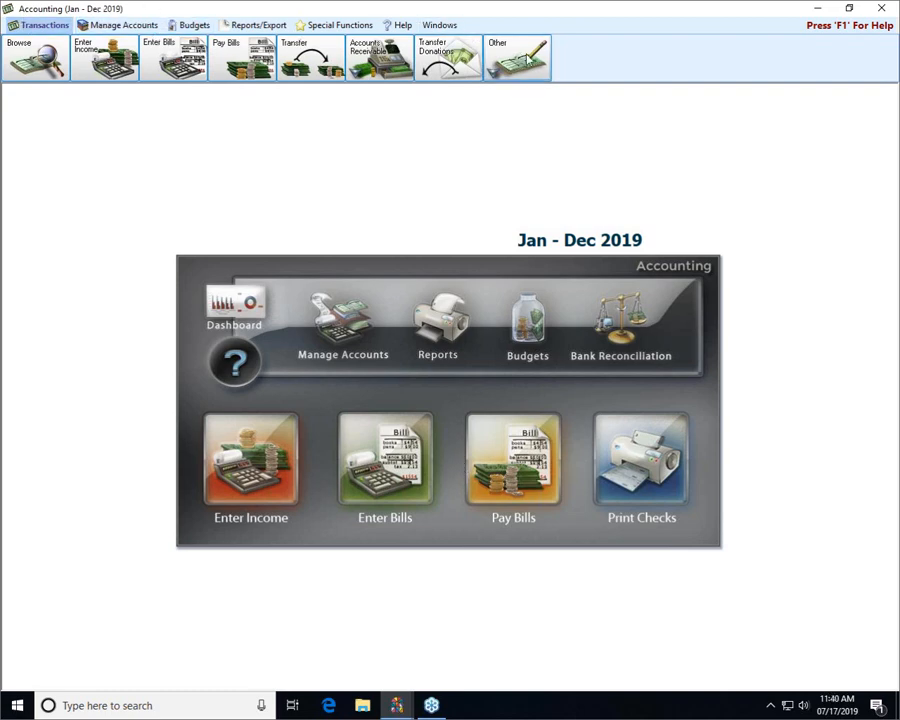
click(272, 488)
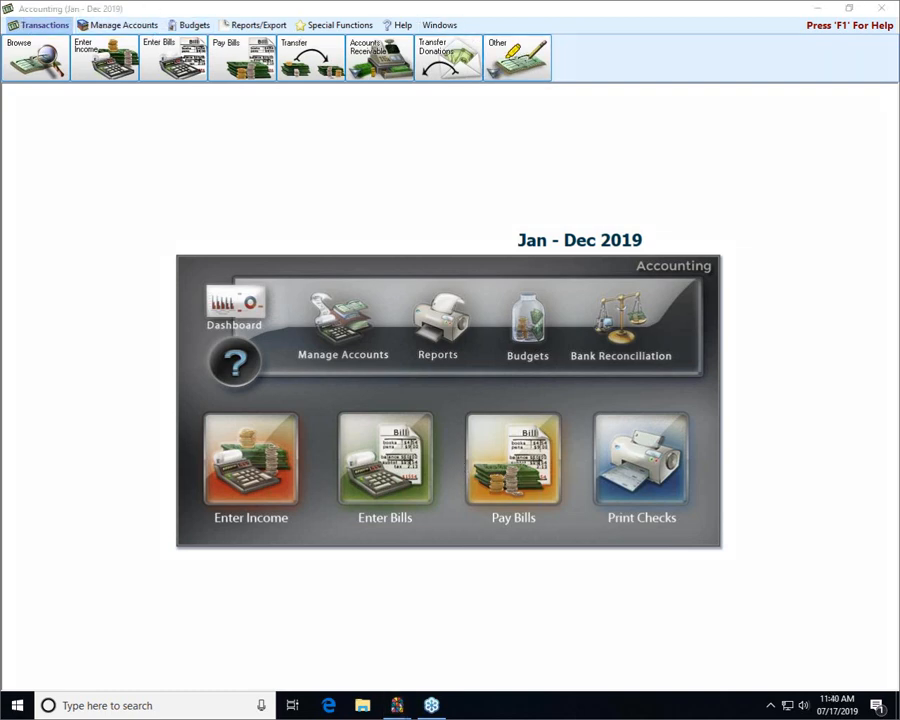
mouse_move(518, 96)
mouse_down()
mouse_move(524, 114)
mouse_move(508, 92)
mouse_move(501, 100)
mouse_move(549, 106)
mouse_up()
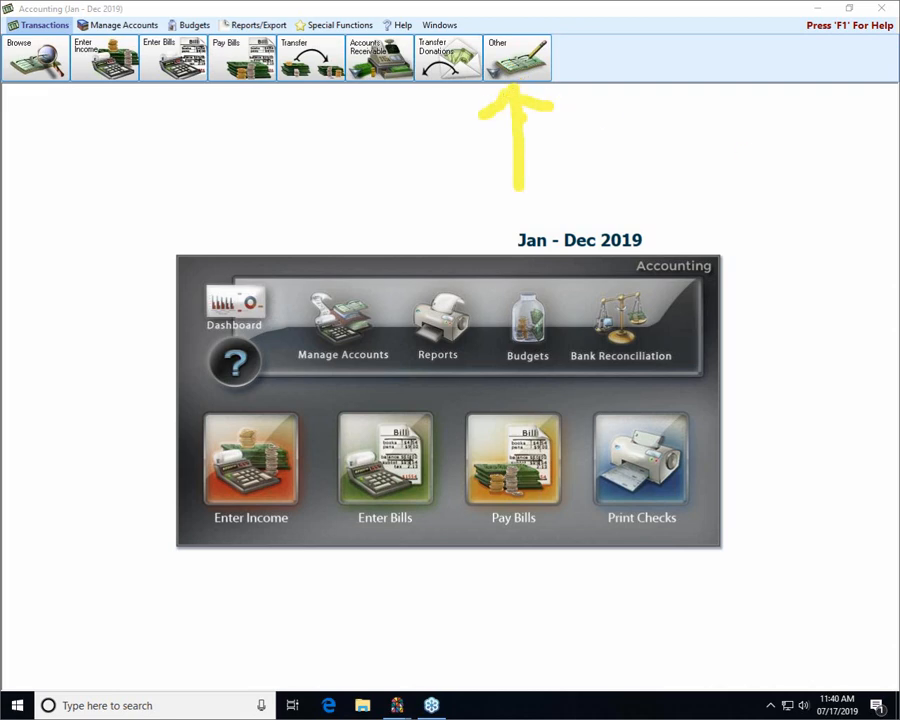
- Start an asset adjustment for NSFs and choose 1.10.100 - Huntington Bank Checking as the asset to adjust
click(540, 55)
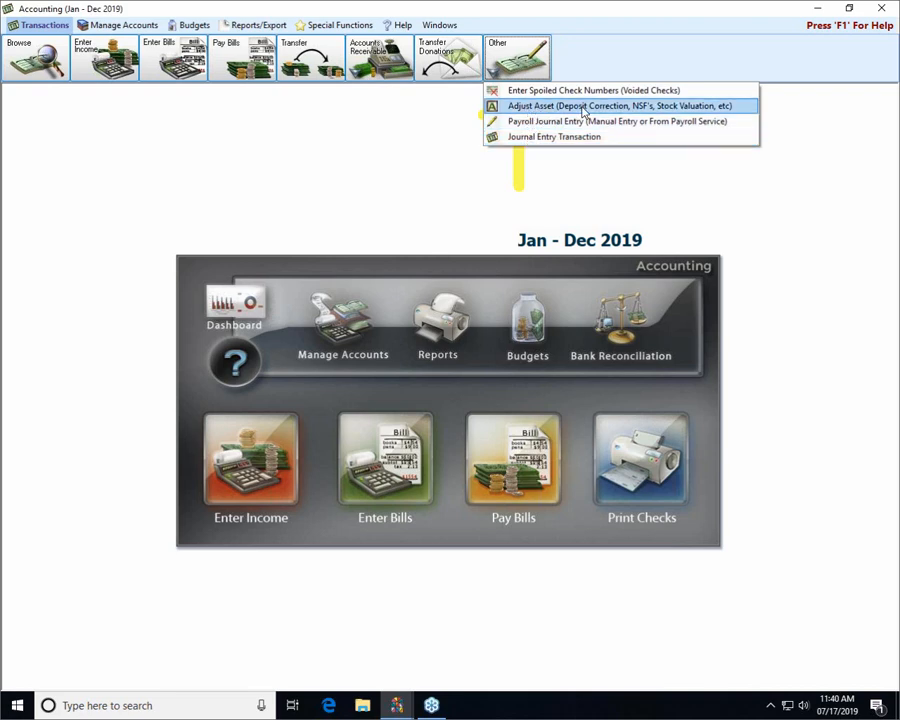
click(672, 106)
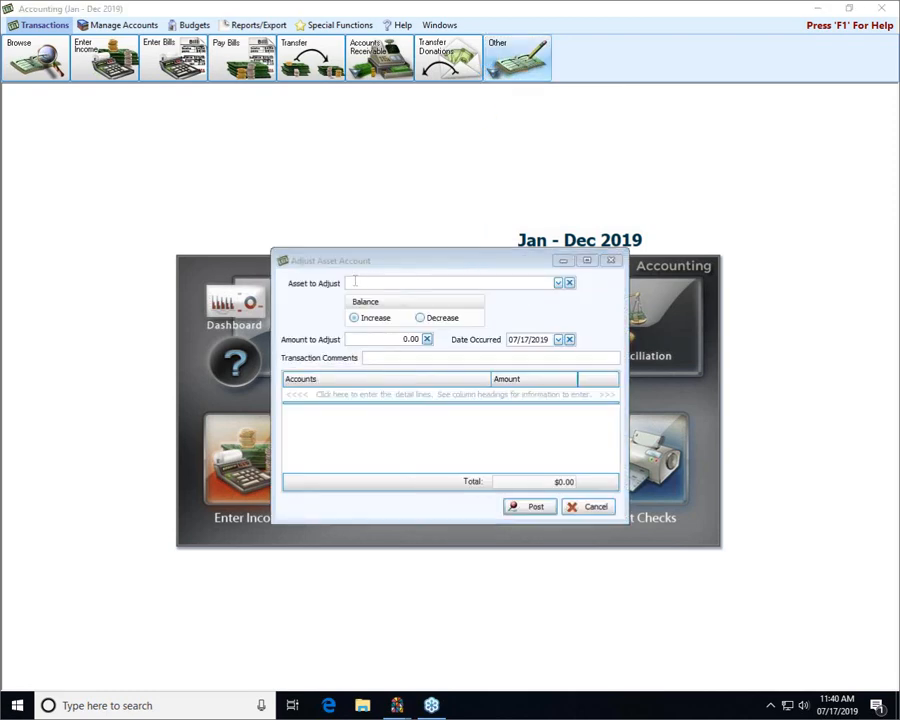
click(558, 286)
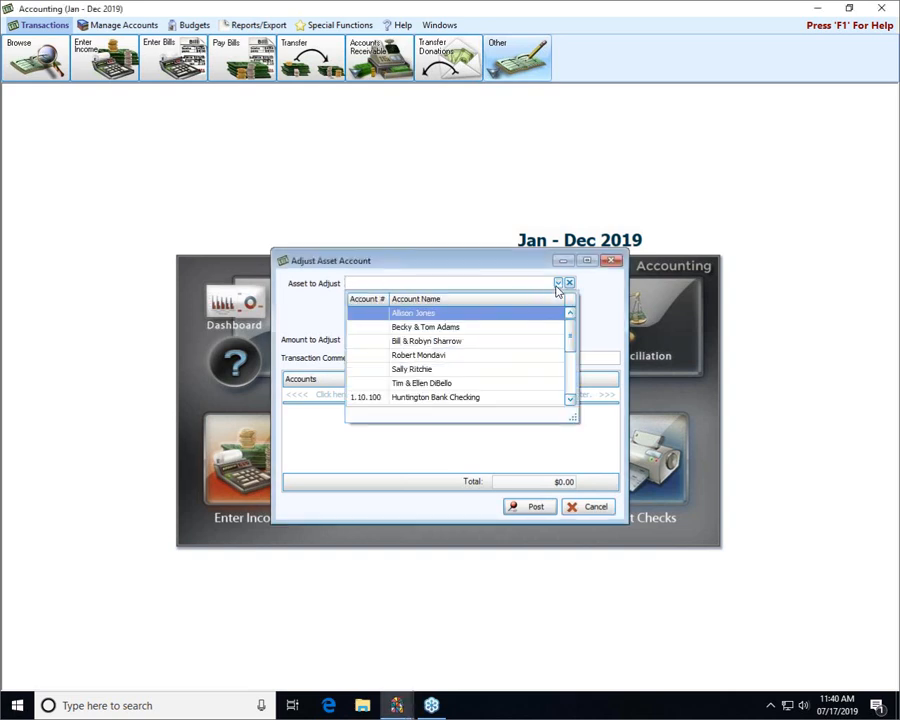
click(460, 399)
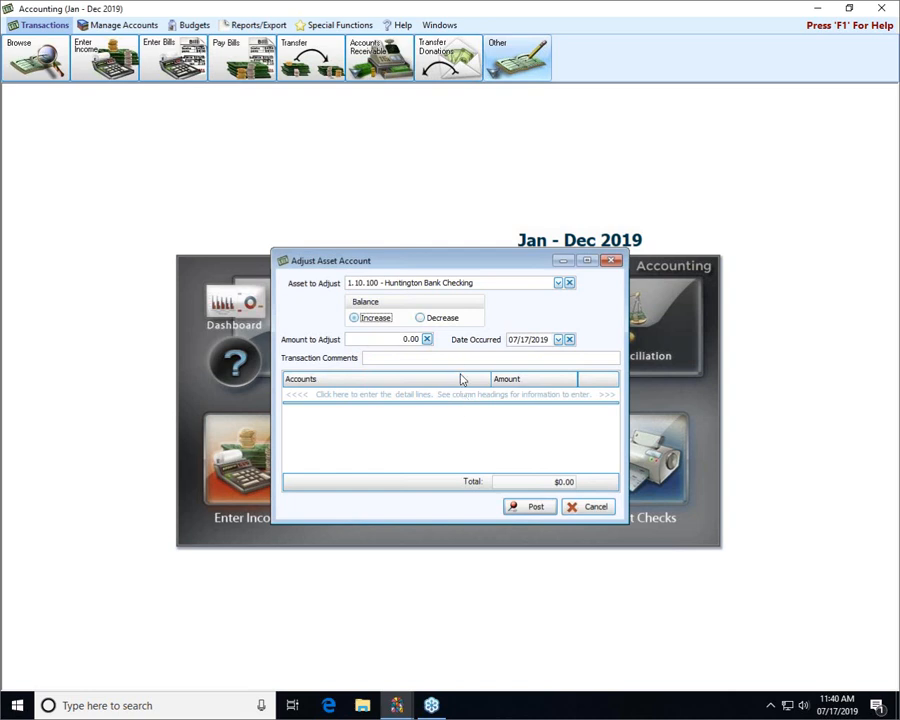
- Make the adjustment a decrease of 420.00 with a date occurred of 01/17/2019
click(419, 318)
click(405, 339)
text(420)
key(Tab)
text(01)
- Enter a transaction comment reading "NSF Check adjustment for" followed by the giver's full name and a period
click(425, 363)
text(NSF Check ad)
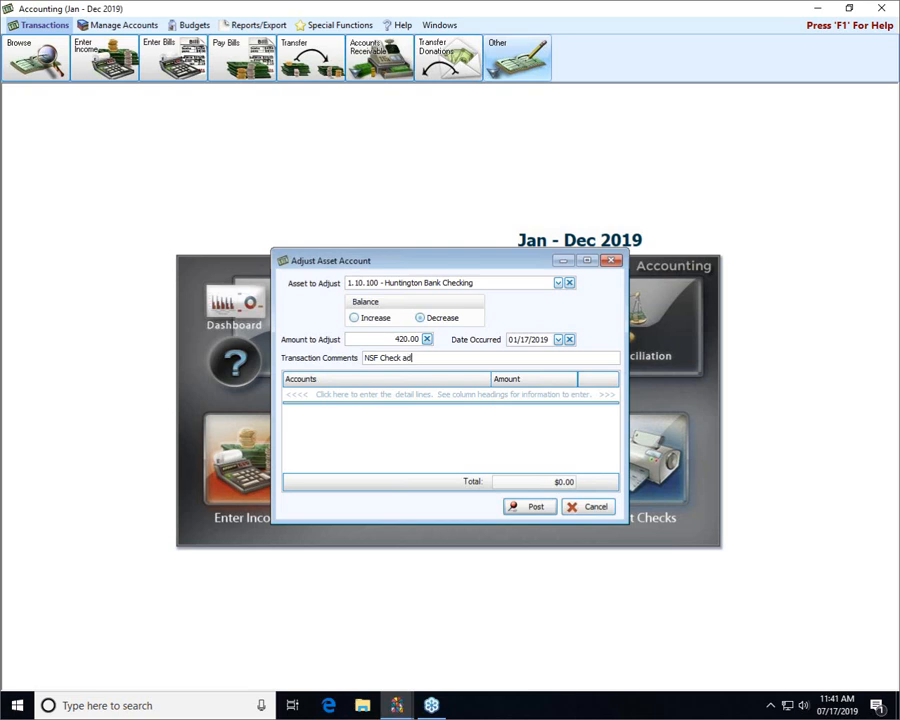
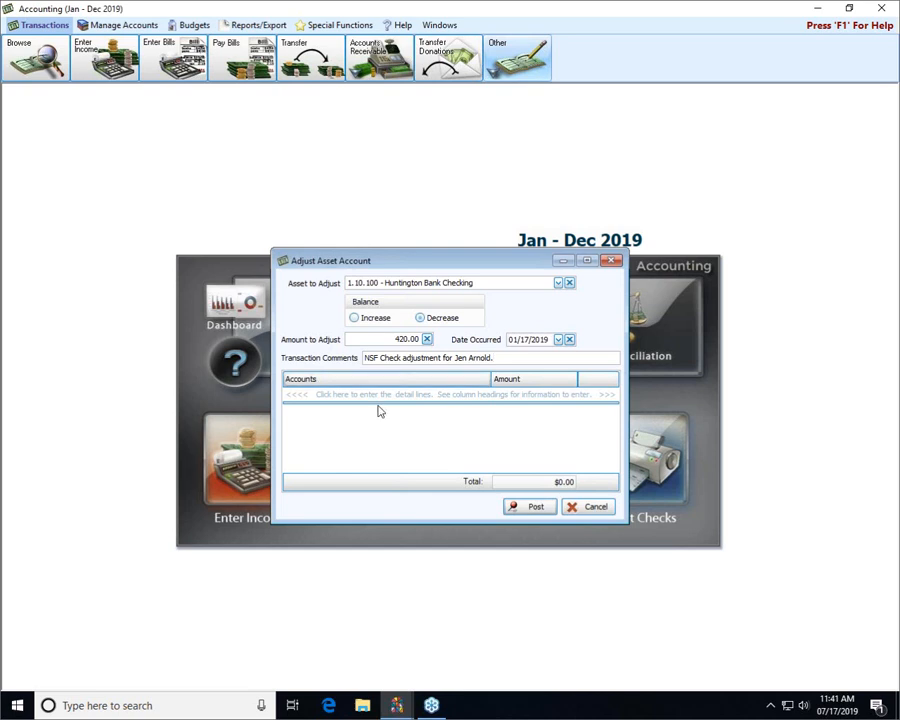
- Add a detail line of 400.00 against the memorial fund income account 4.40.110
click(331, 393)
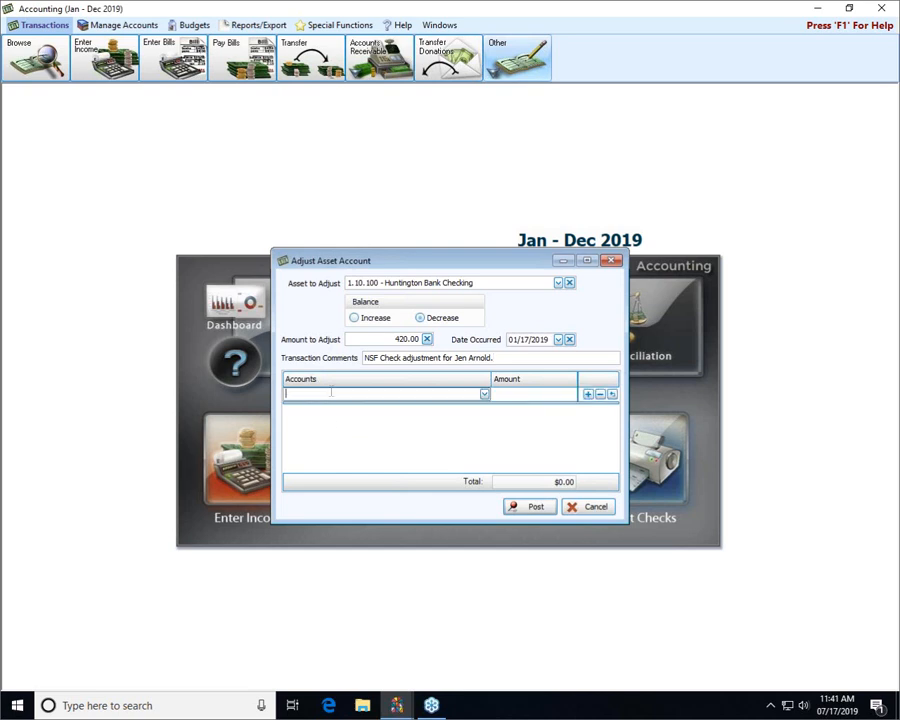
text(jonh)
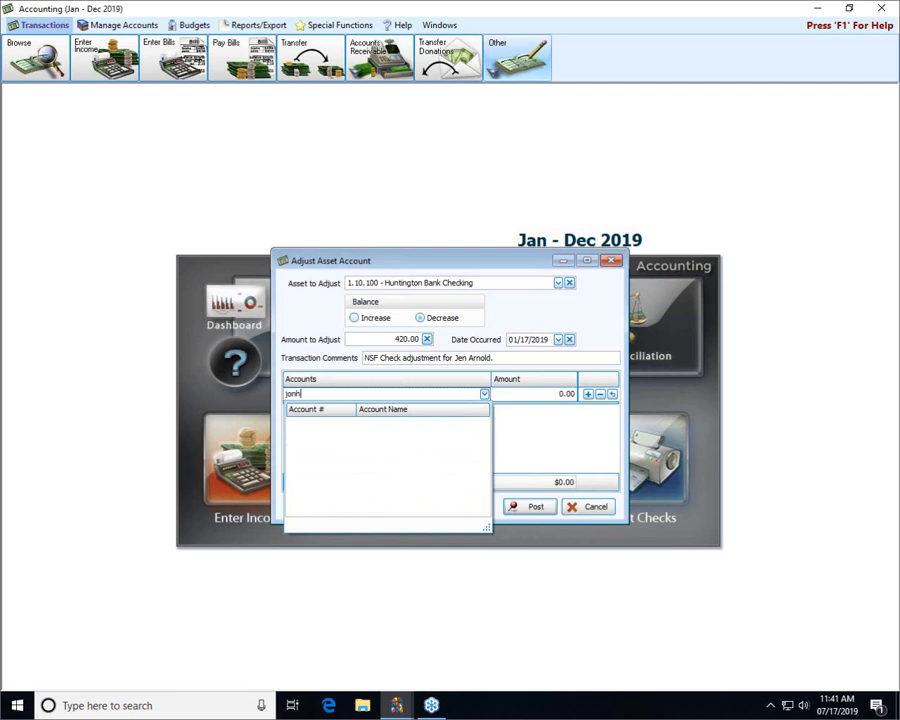
key(BackSpace)
key(BackSpace)
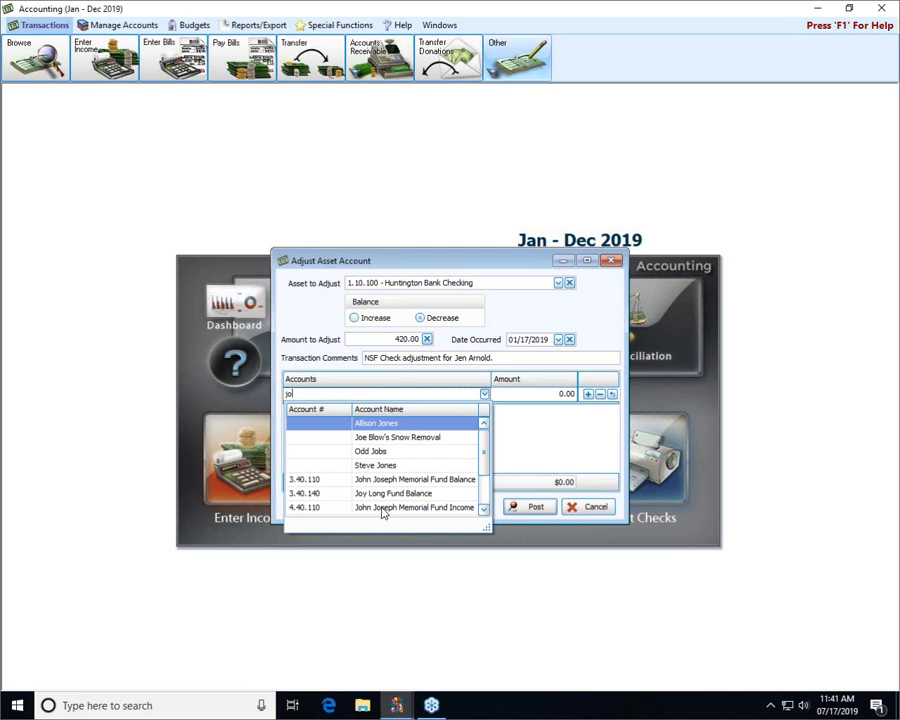
click(382, 508)
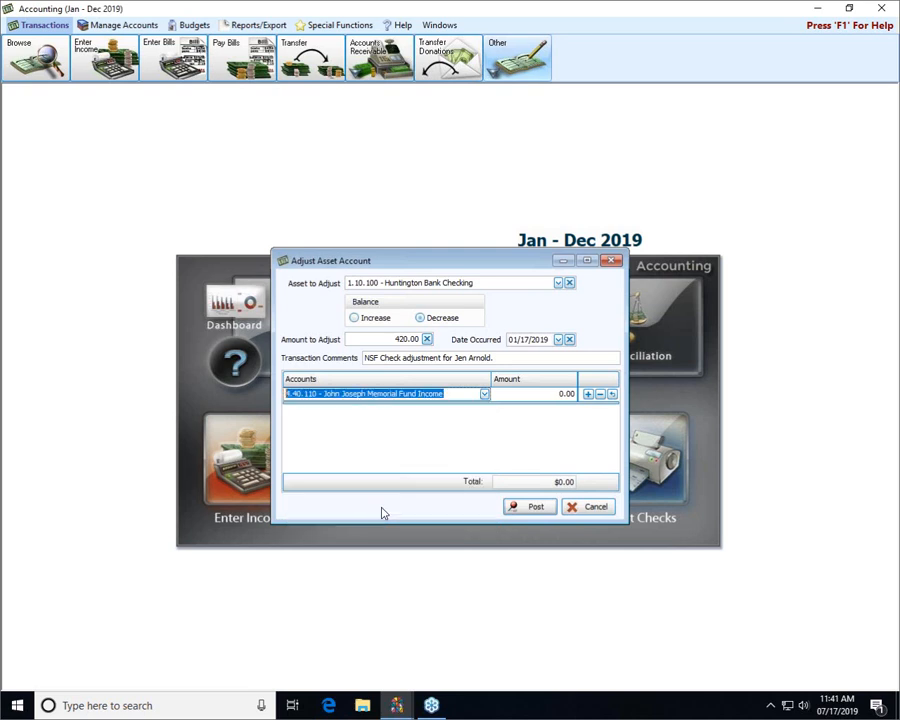
click(511, 399)
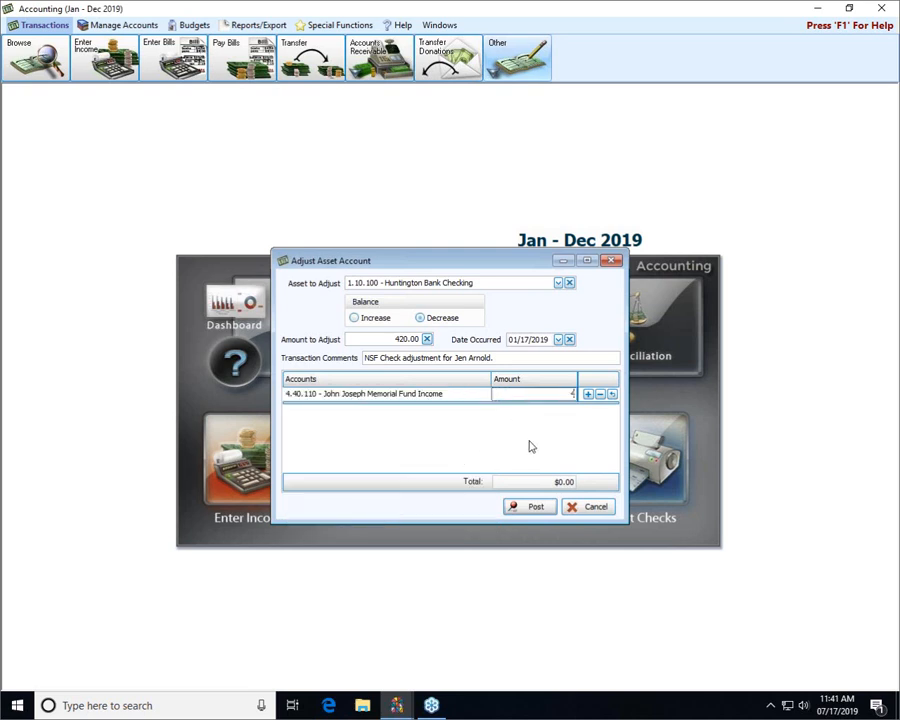
text(400)
click(587, 395)
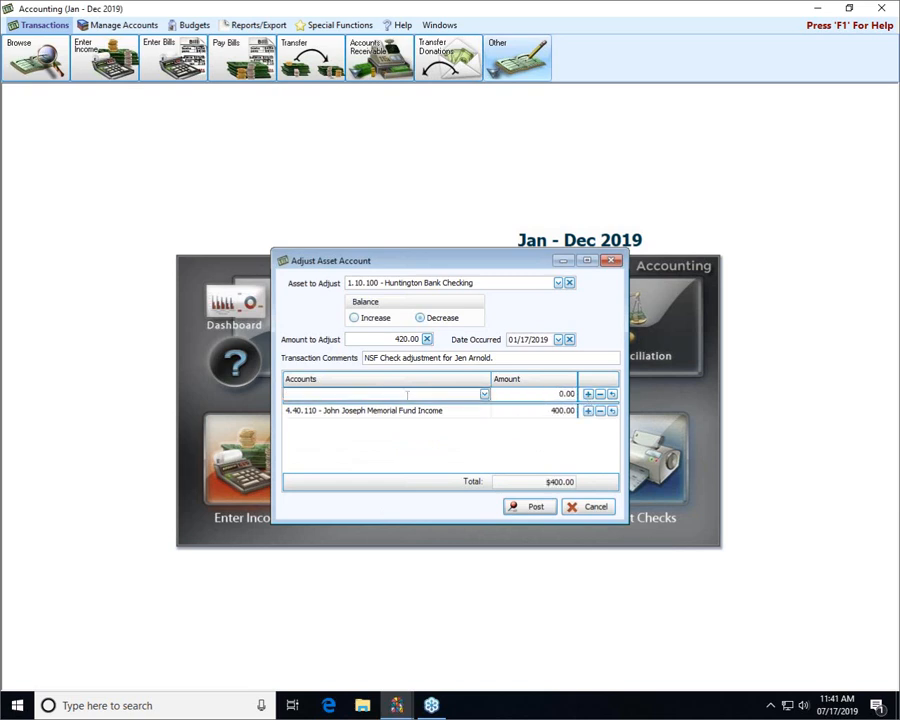
- Add a second detail line of 20.00 against account 5.10.480 - Bank Fees
text(bank)
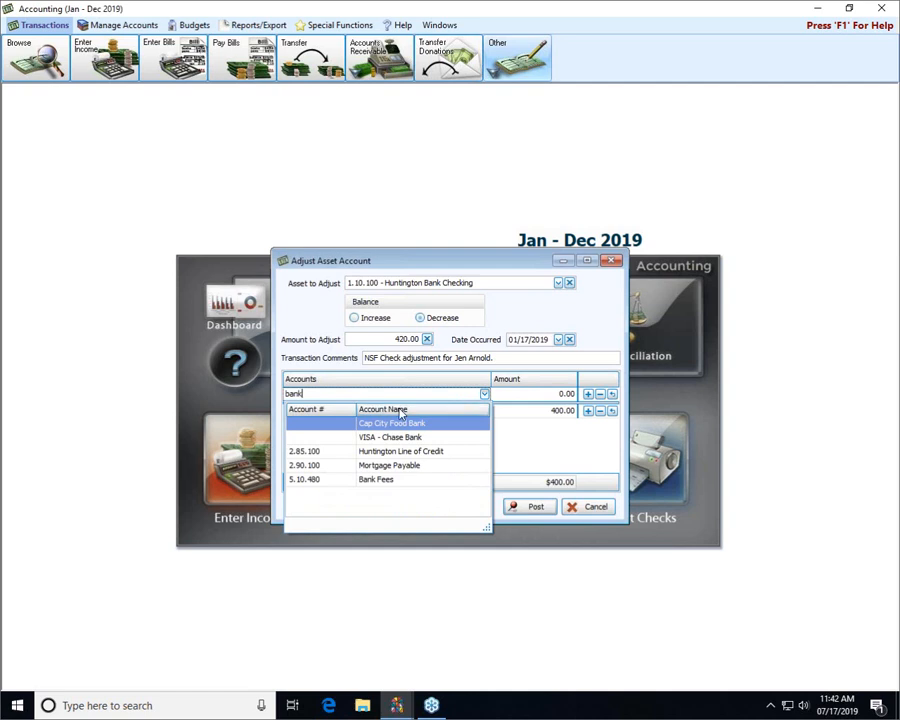
click(384, 481)
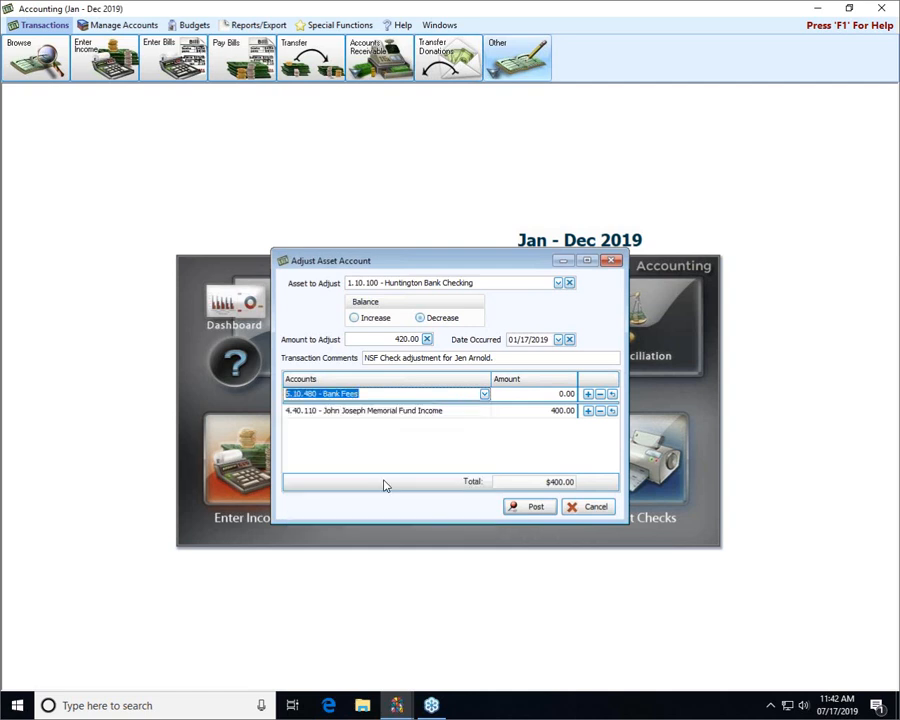
click(555, 394)
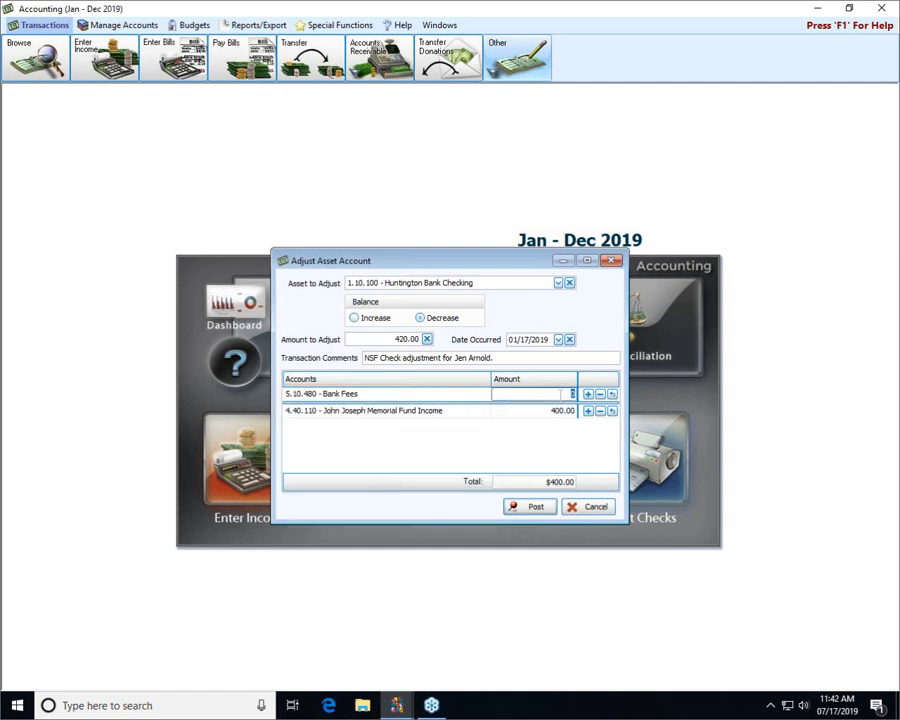
text(20)
- Append "Plus $20 bank for NSF check." to the transaction comments, and post the asset adjustment without printing it
click(521, 358)
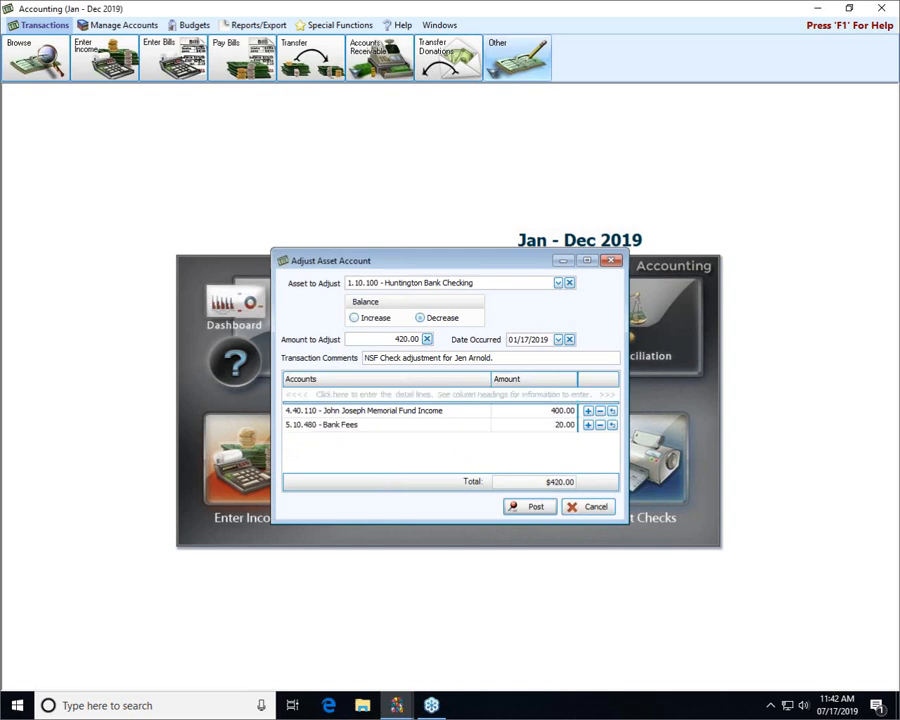
text(Plus $20 bank for NSF check.)
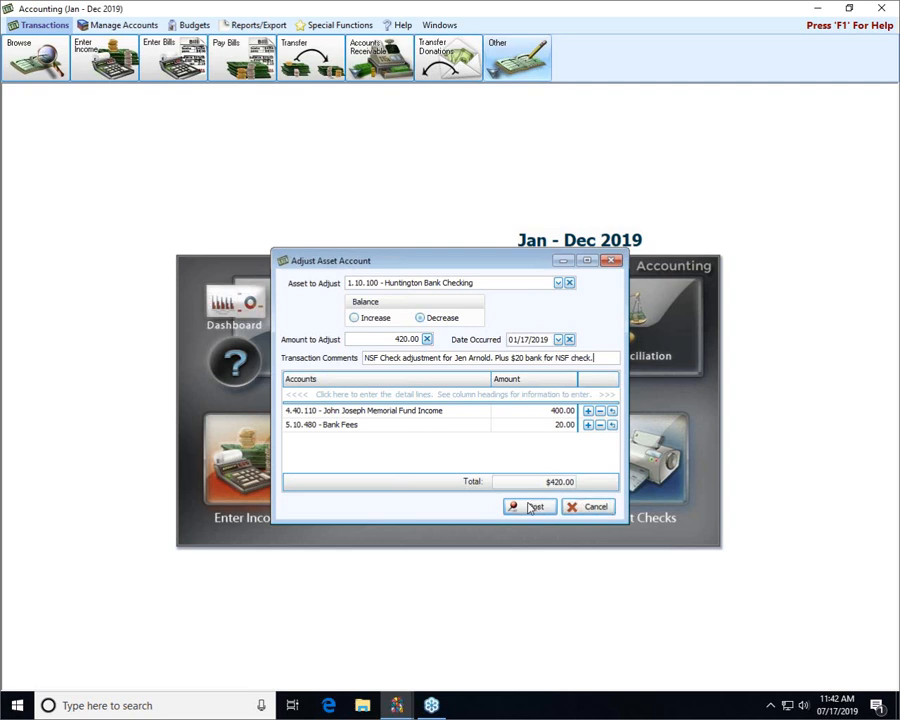
click(531, 512)
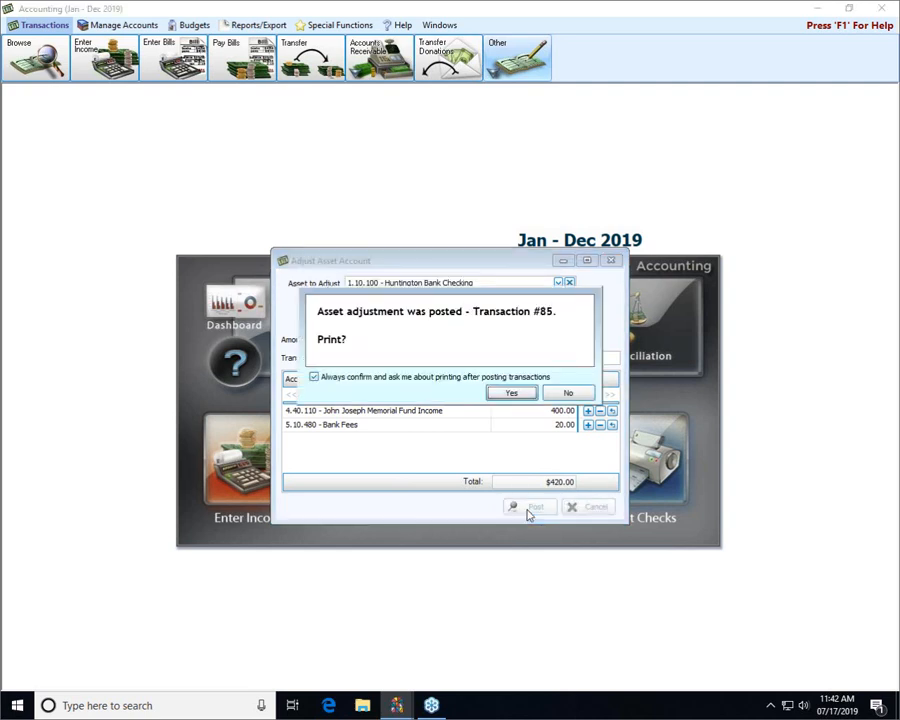
click(566, 394)
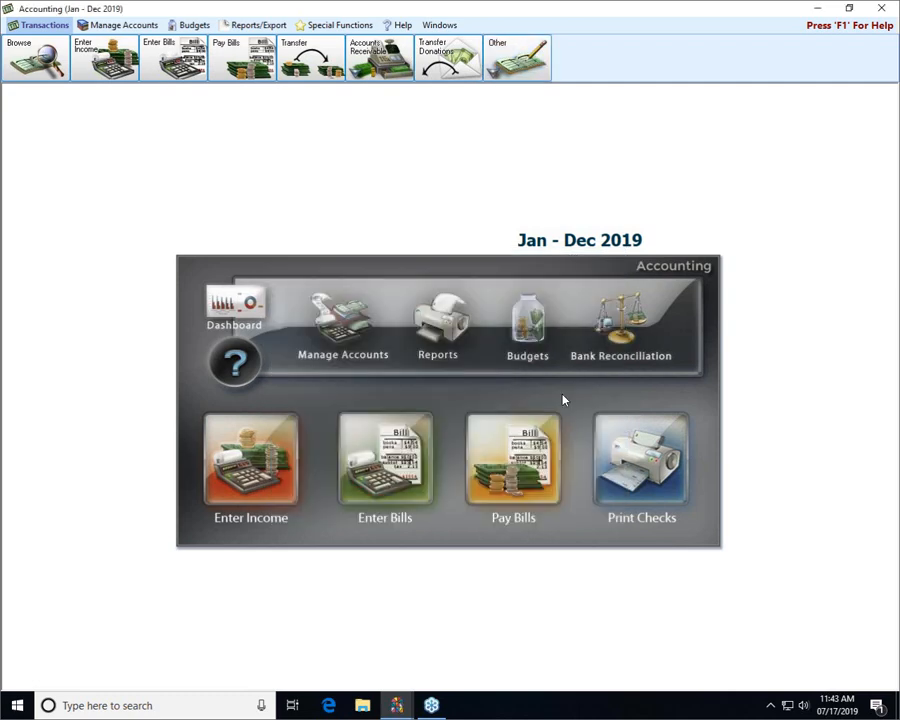
- Begin a new bank reconciliation for 1.10.100 - Huntington Bank Checking with a statement ending date of 01/31/2019
click(622, 341)
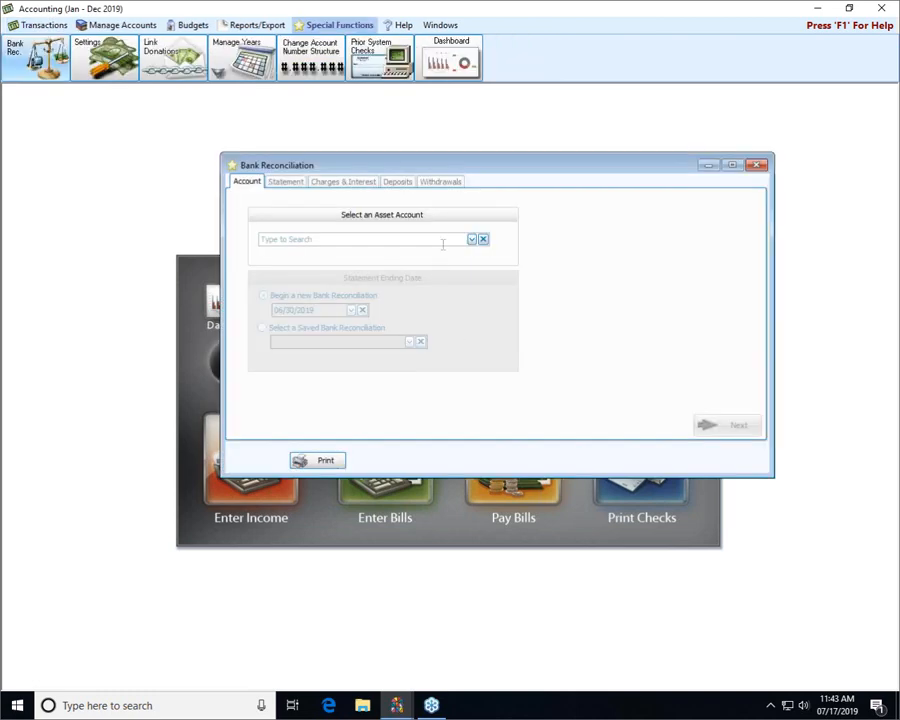
click(471, 240)
click(390, 268)
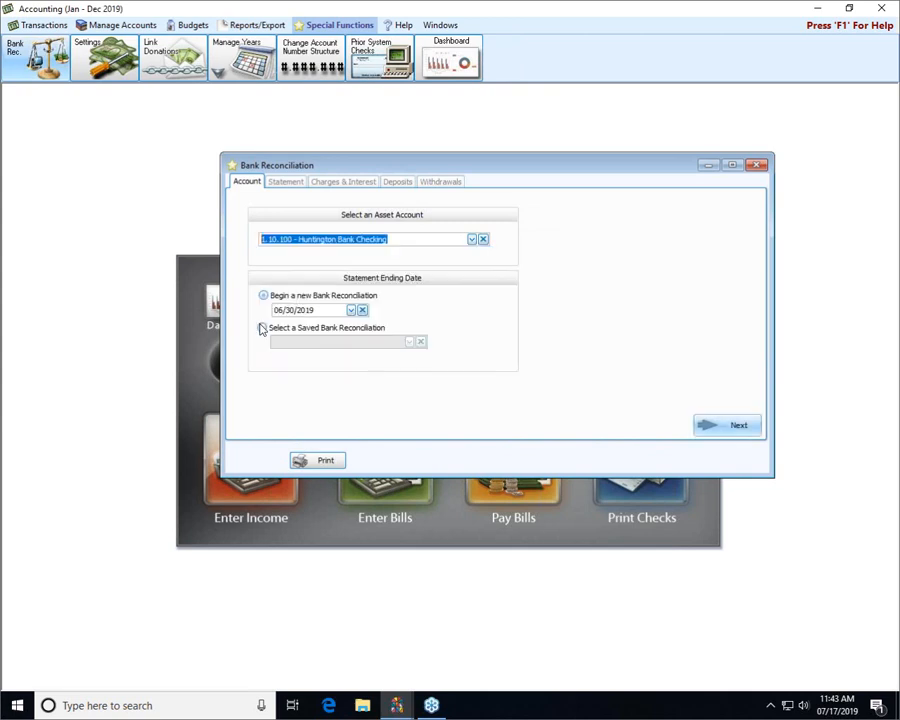
click(262, 329)
click(410, 342)
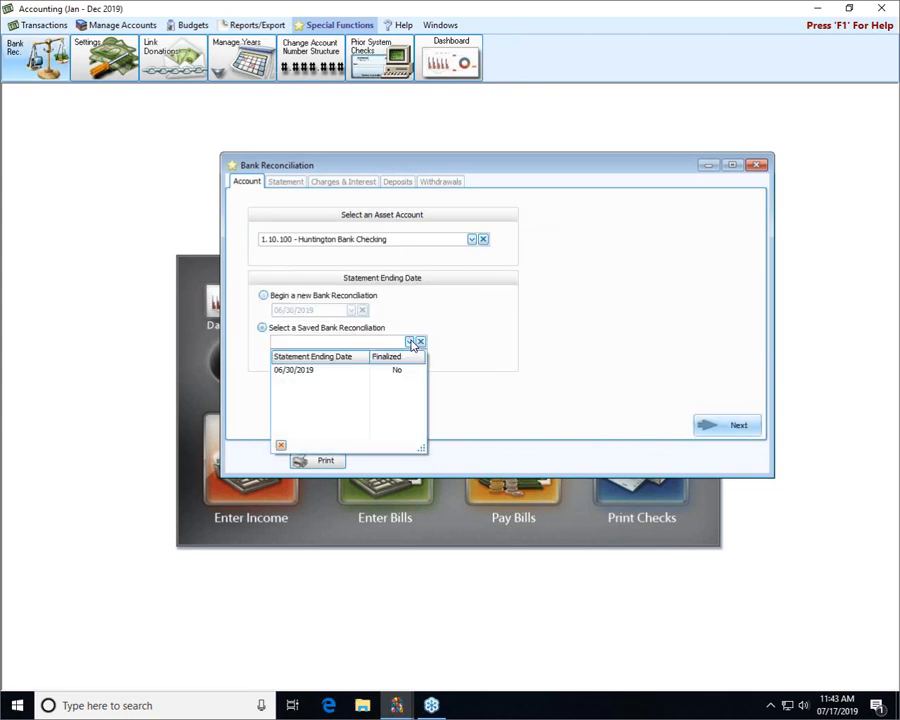
click(411, 343)
click(263, 295)
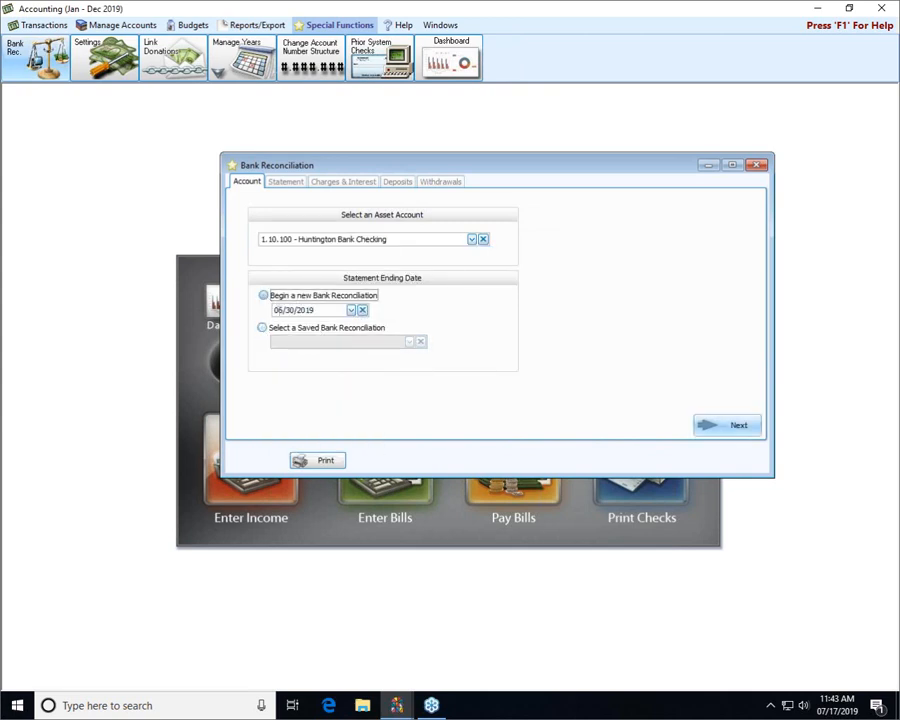
text(01/)
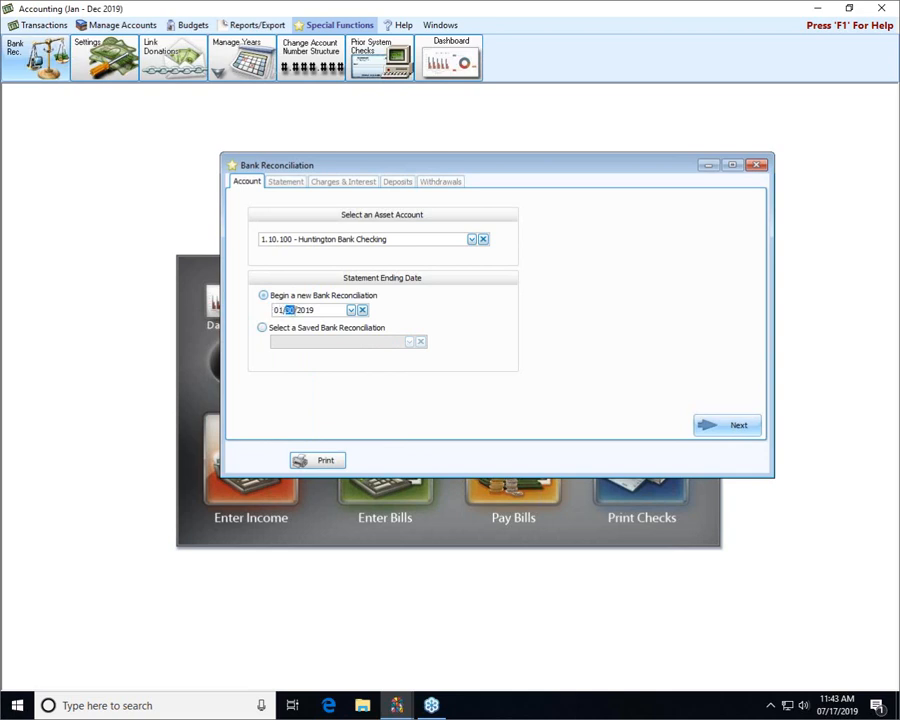
text(31)
click(713, 424)
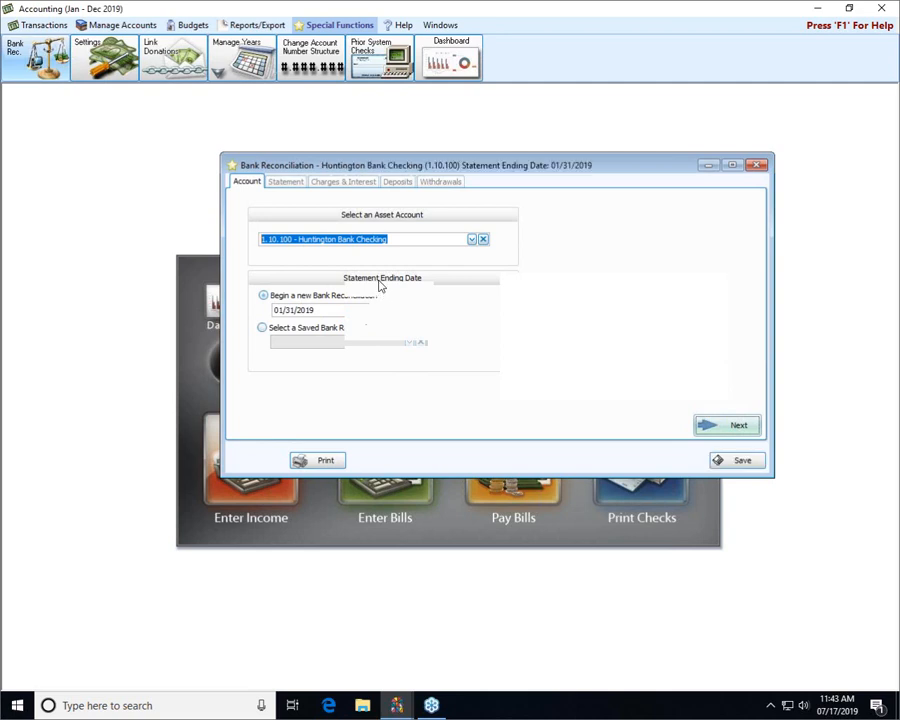
- Enter 1 for the statement's beginning balance, total deposits, total withdrawals and ending balance, and continue to the charges and interest
text(1)
key(Tab)
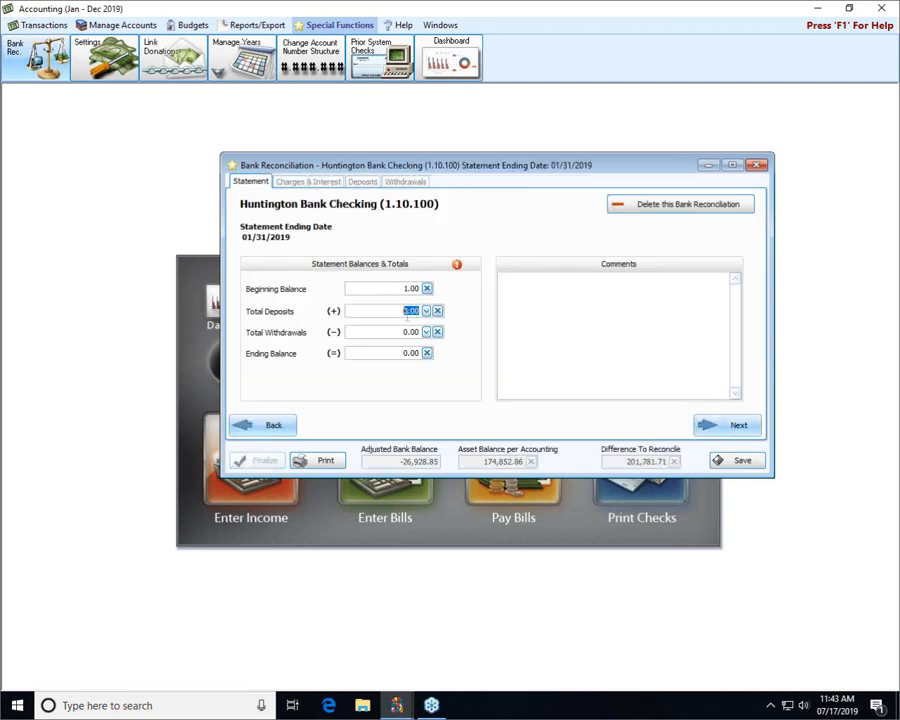
text(1)
key(Tab)
text(1)
key(Tab)
text(1)
click(730, 430)
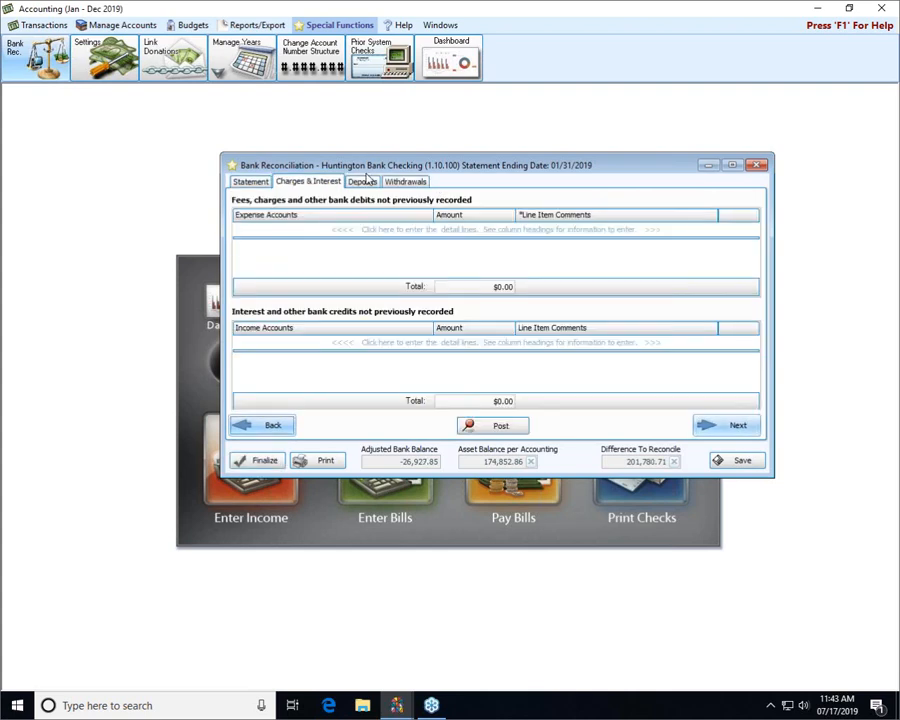
- Check the reconciliation's deposits and withdrawals for the 01/17/2019 NSF check adjustment
click(362, 181)
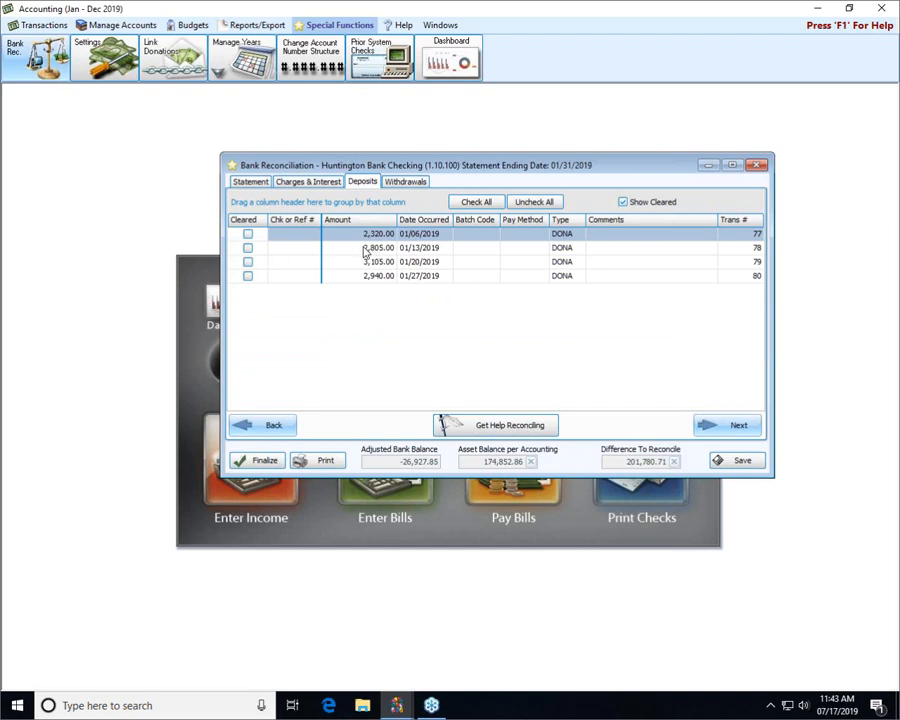
click(406, 182)
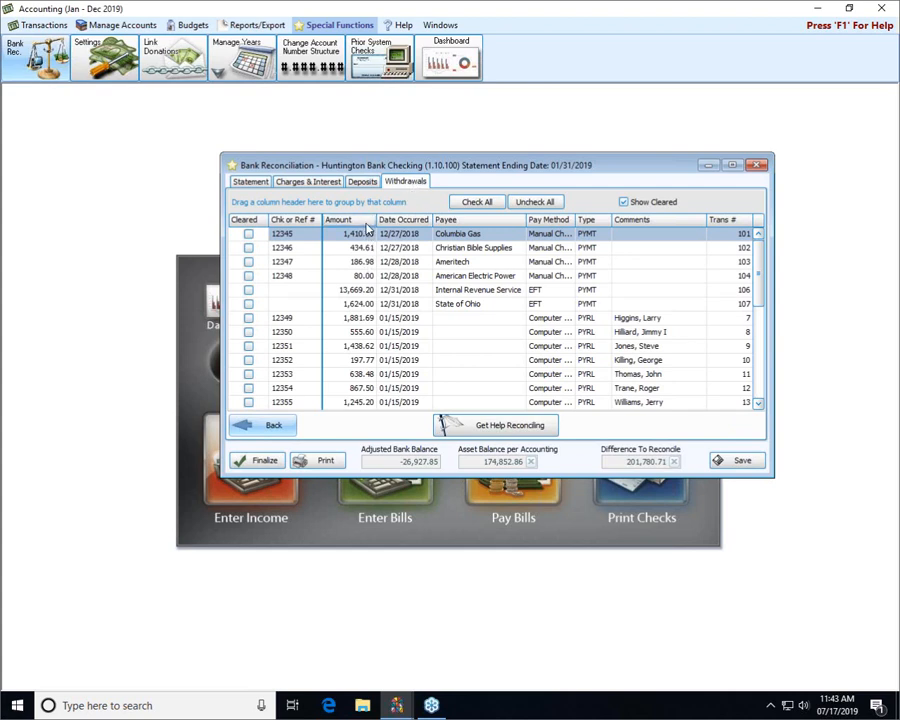
scroll(370, 270, down, 1)
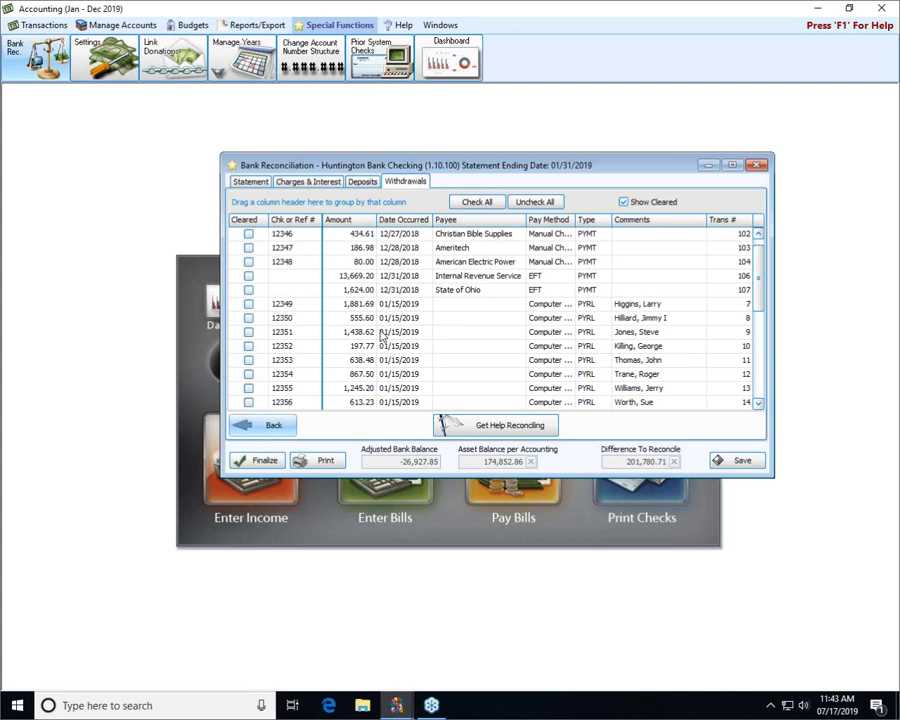
scroll(381, 336, down, 2)
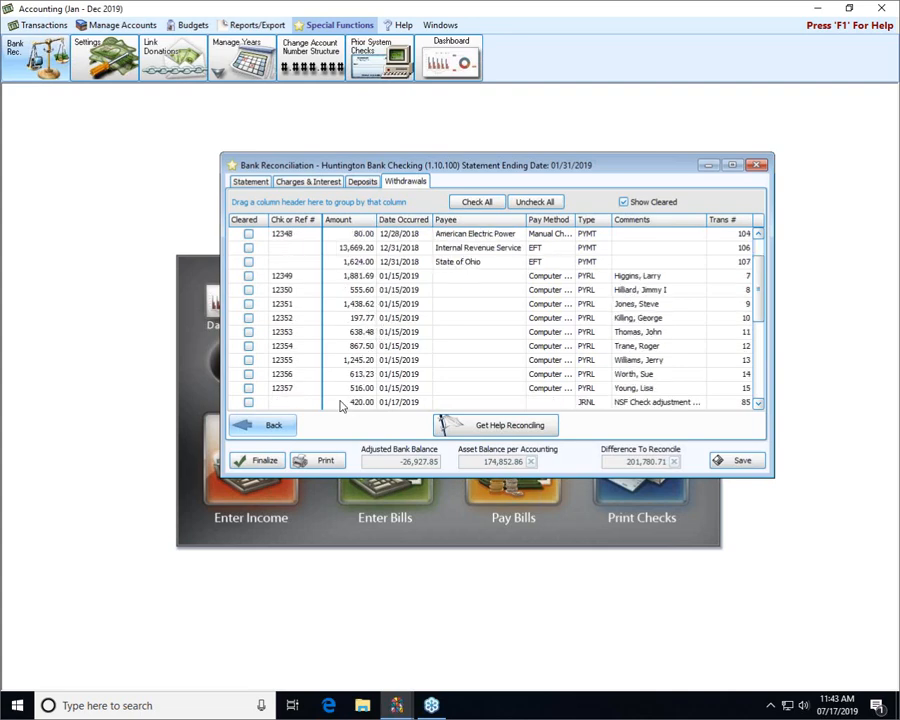
scroll(378, 340, down, 1)
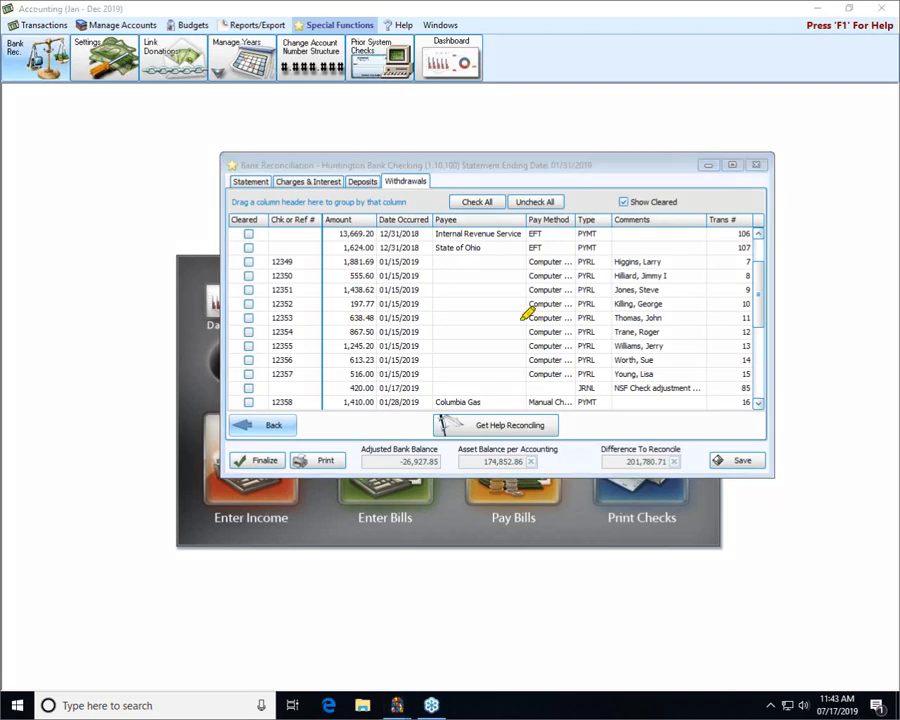
drag(438, 387, 742, 390)
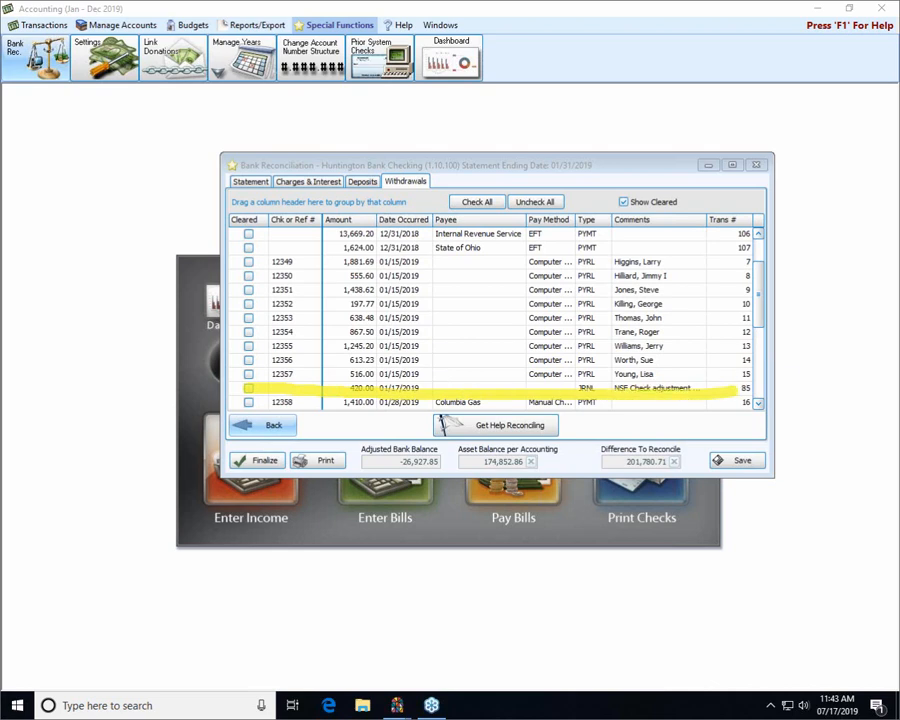
key(Escape)
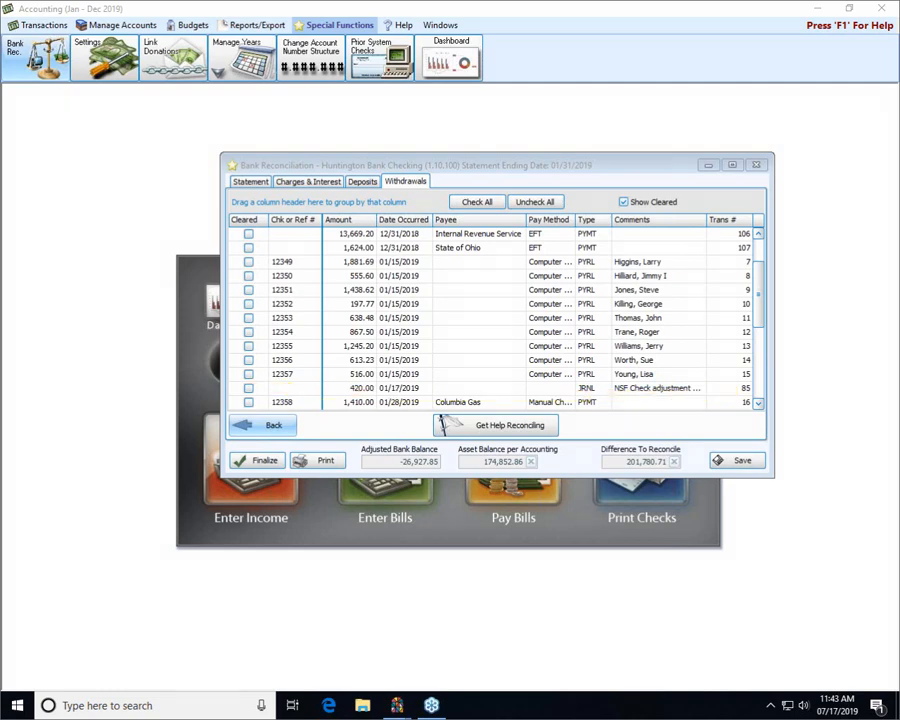